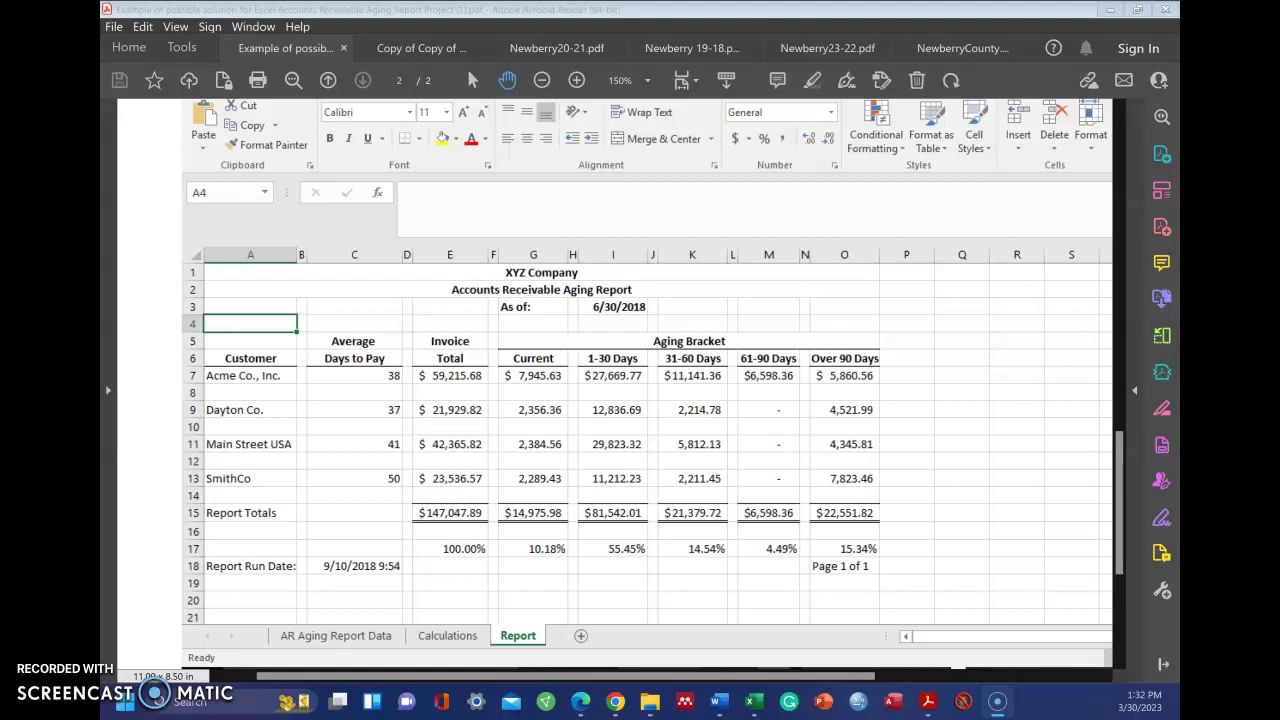
Scroll the example PDF back to page 1 to show the Calculations sheet screenshot and its Note.
scroll(543, 429, "up", 10)
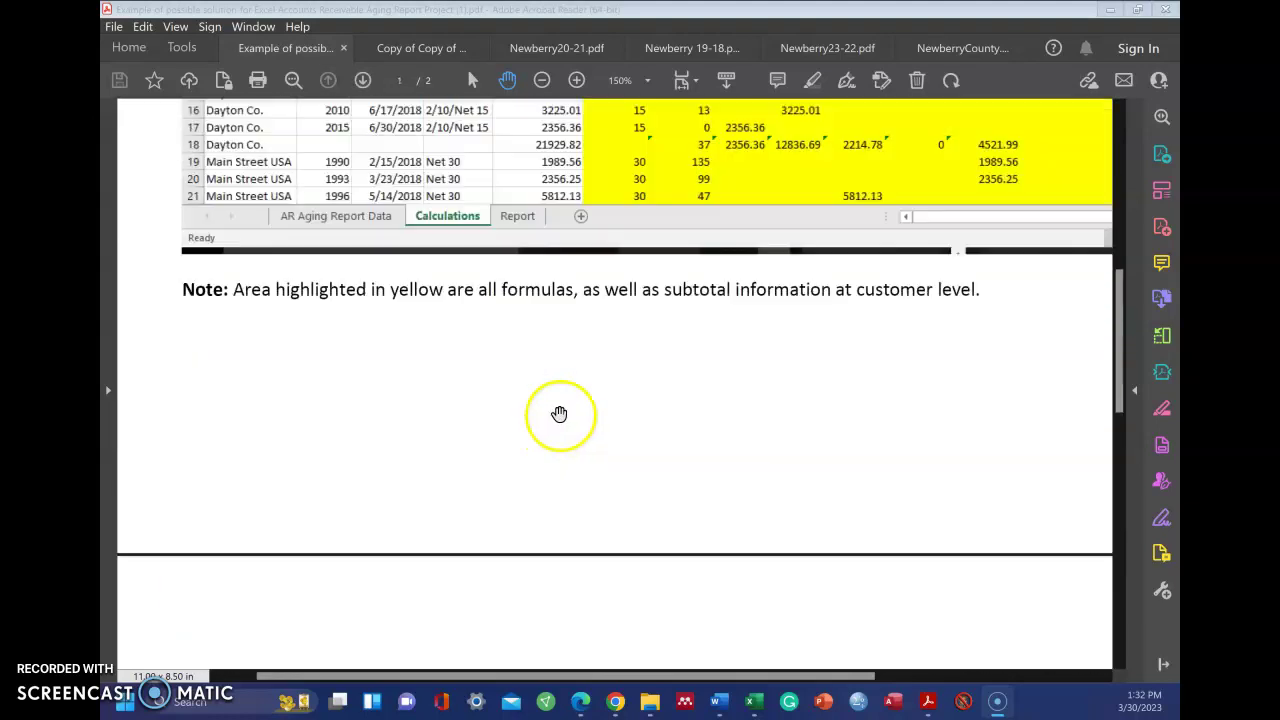
scroll(559, 414, "up", 5)
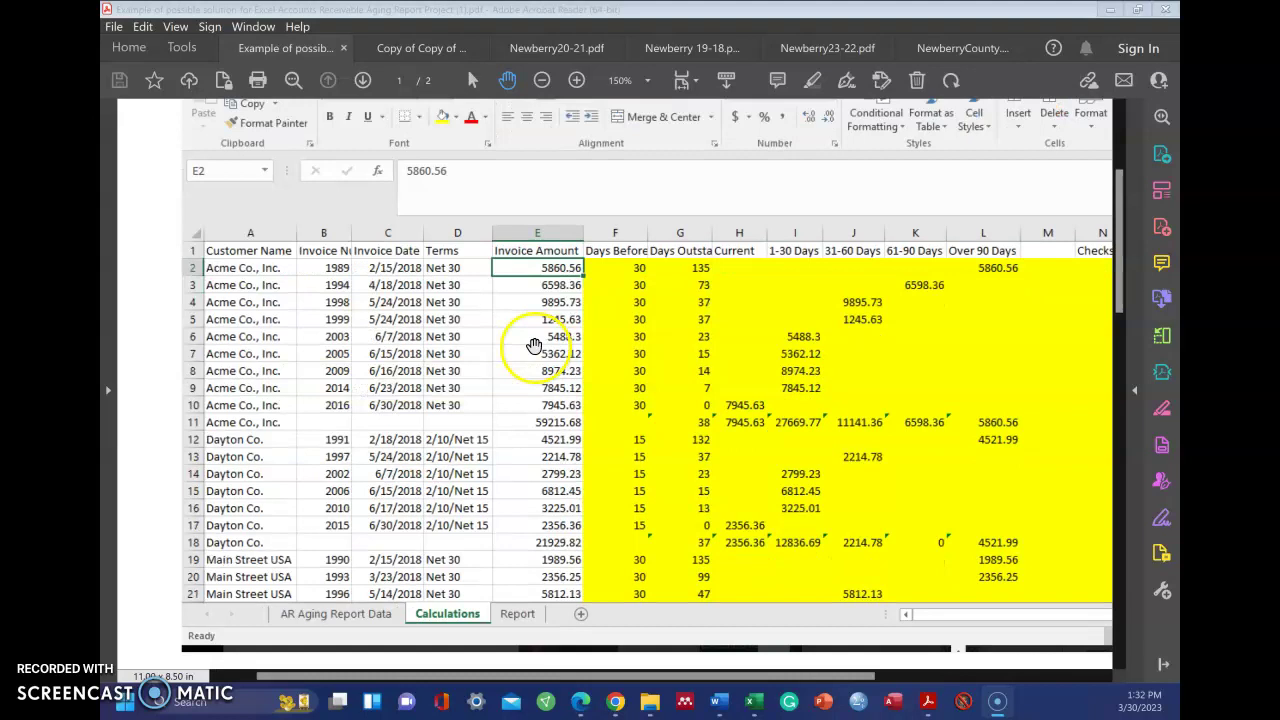
scroll(535, 345, "down", 12)
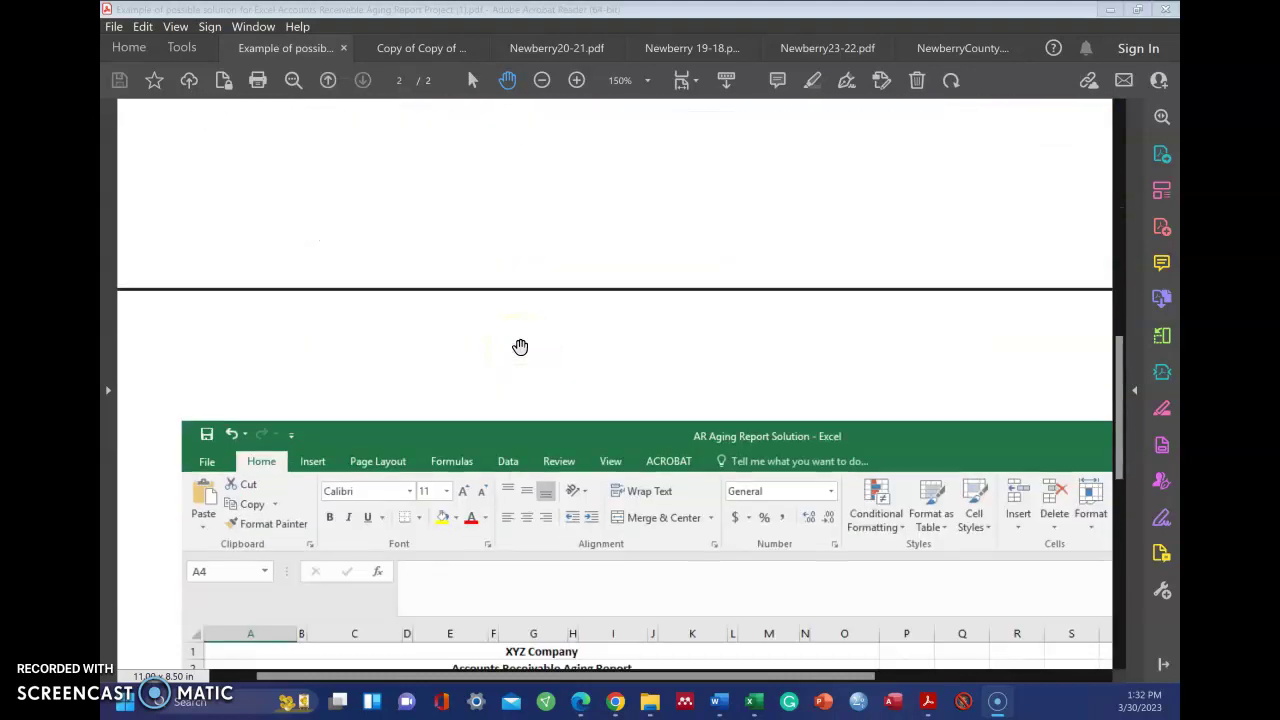
scroll(520, 347, "down", 8)
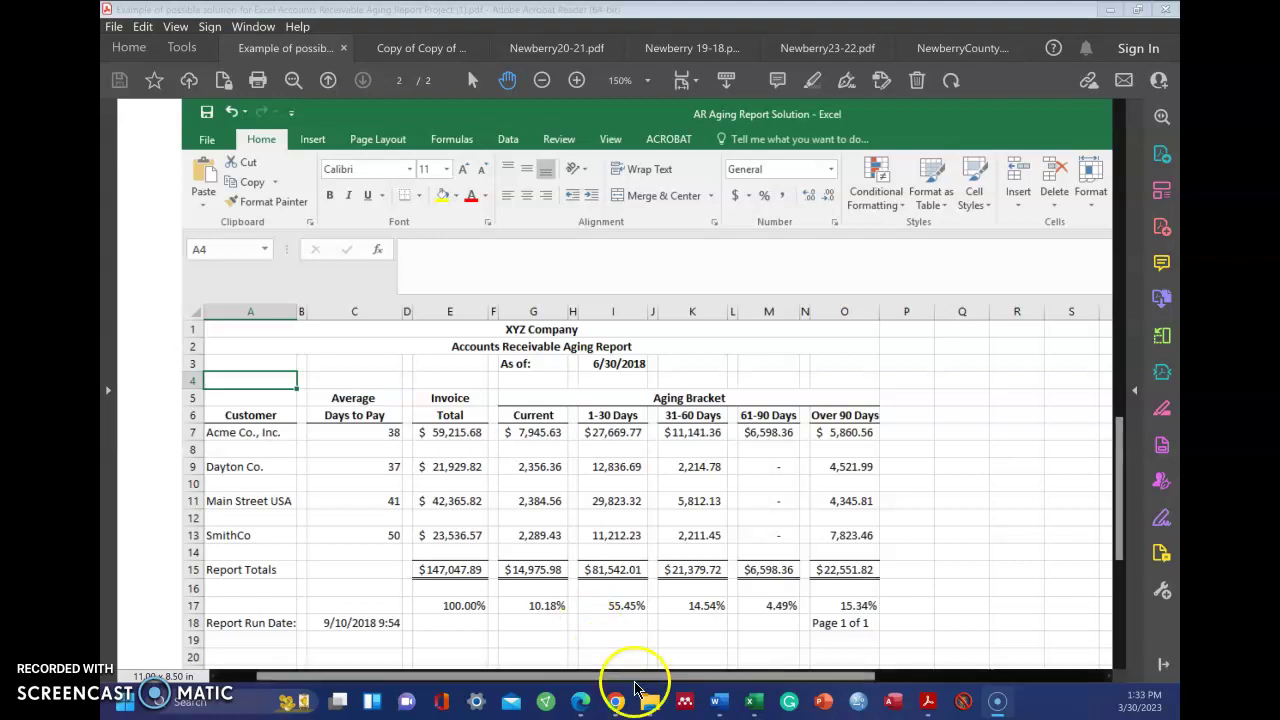
scroll(482, 521, "up", 3)
scroll(482, 521, "up", 20)
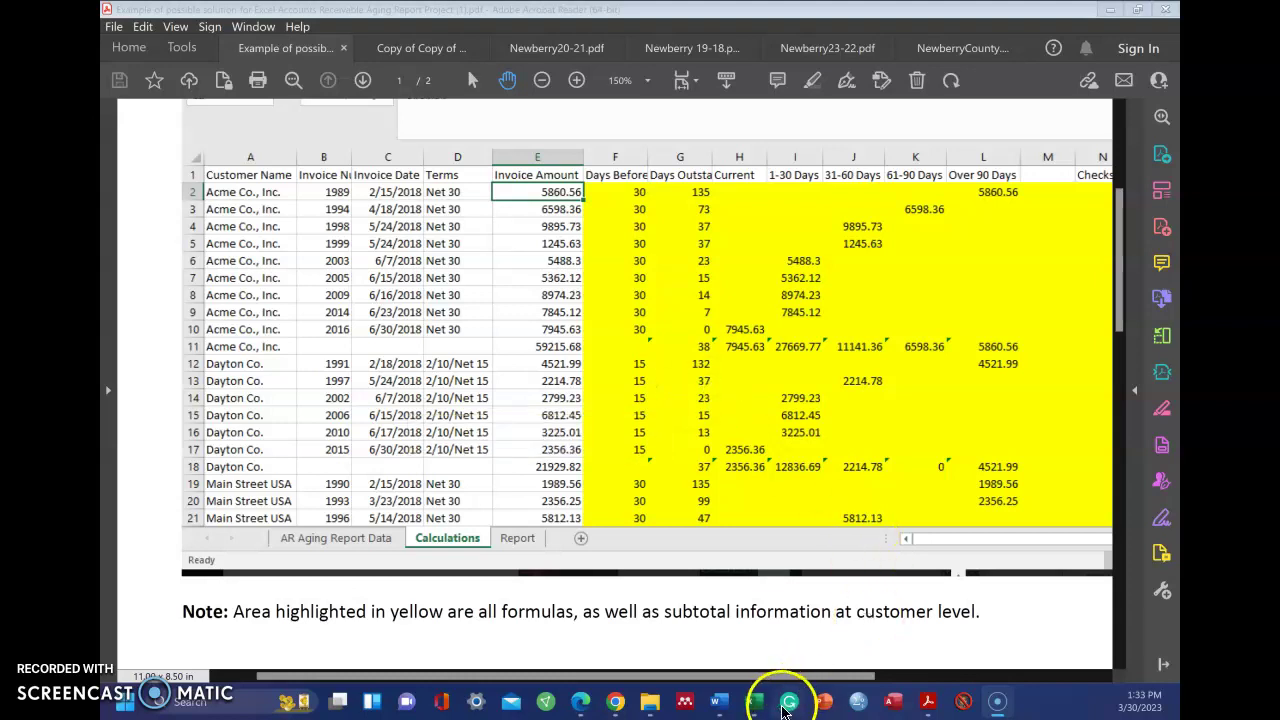
Try the orange banded style on the invoice table, then set its table style to None.
mouse_move(755, 703)
left_click(686, 654)
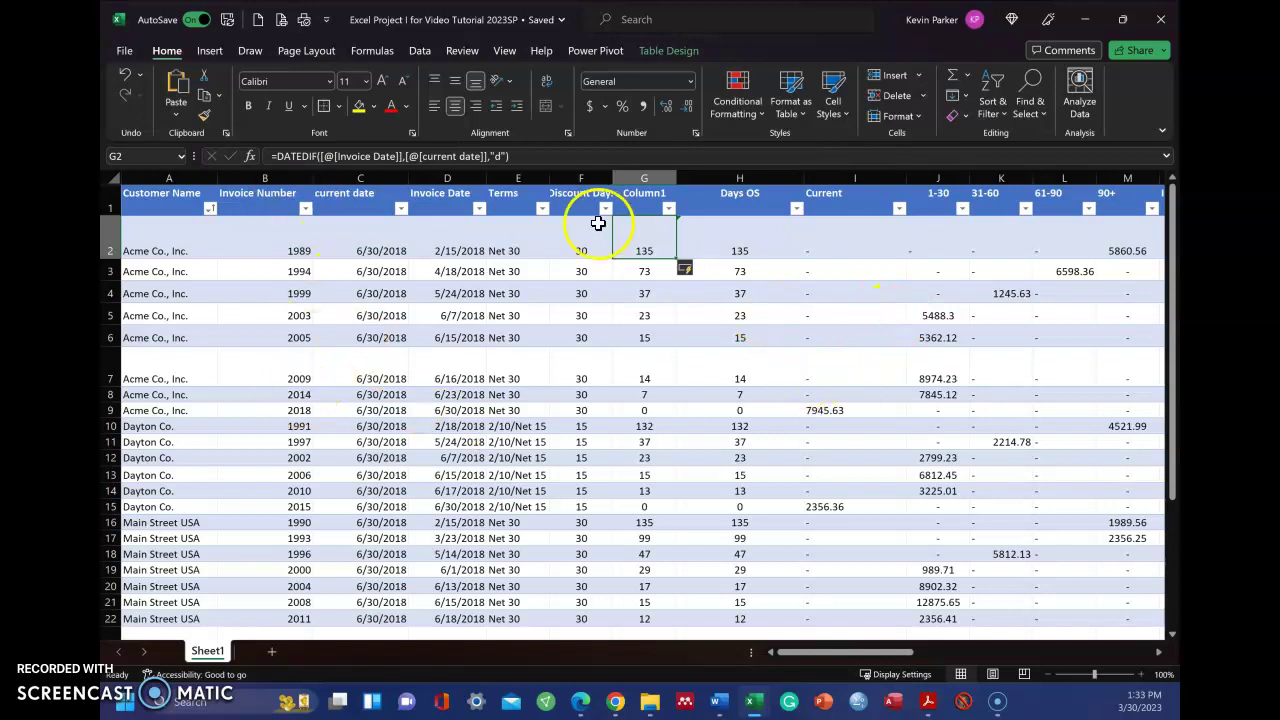
left_click(672, 52)
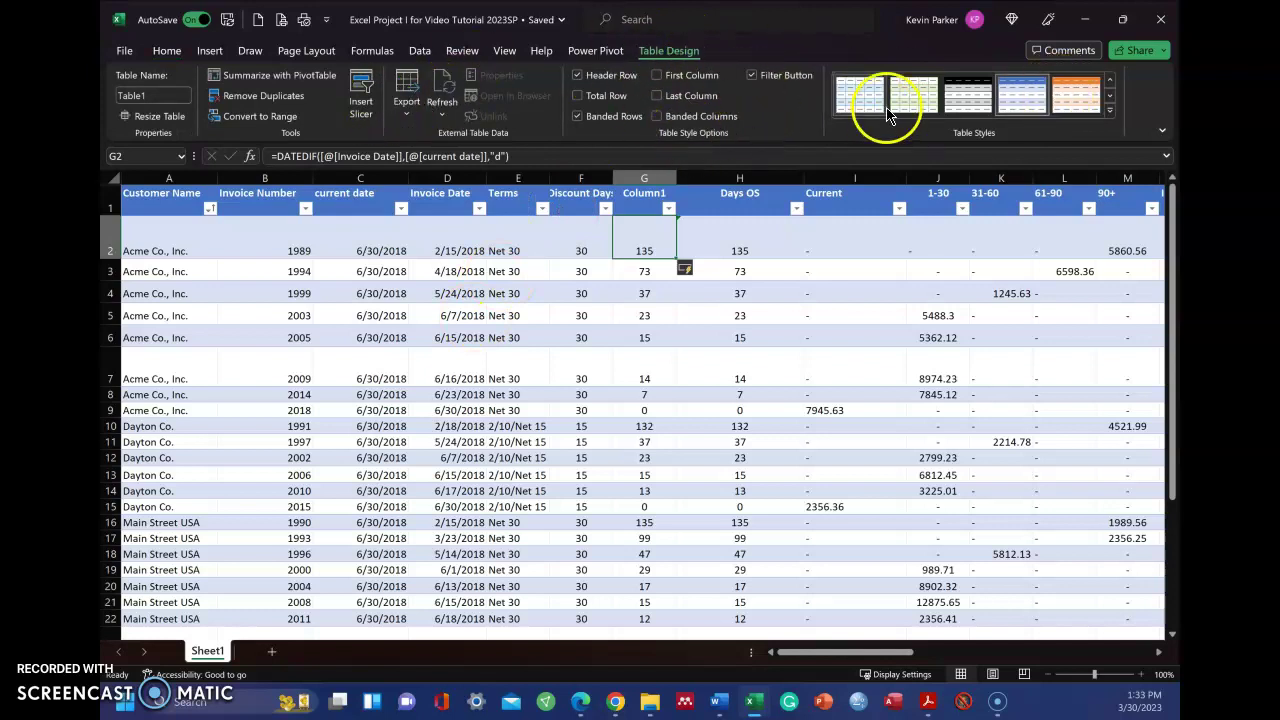
left_click(1085, 98)
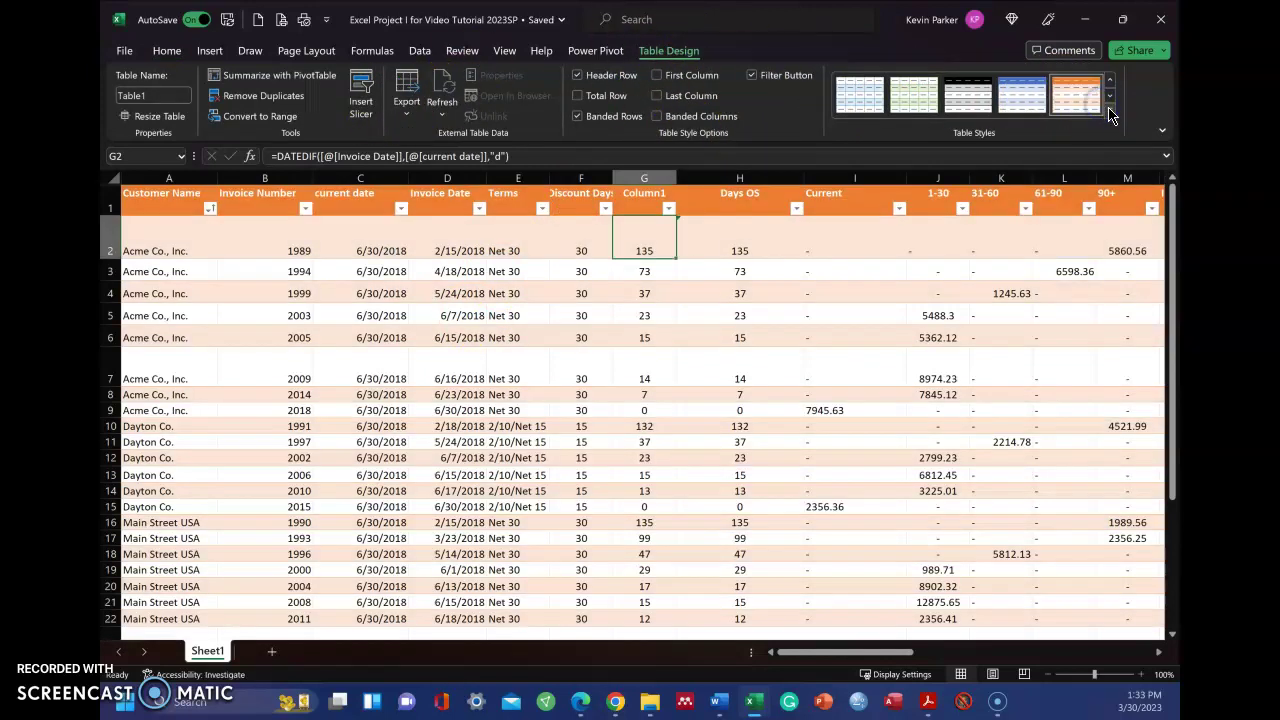
left_click(1109, 114)
left_click(812, 122)
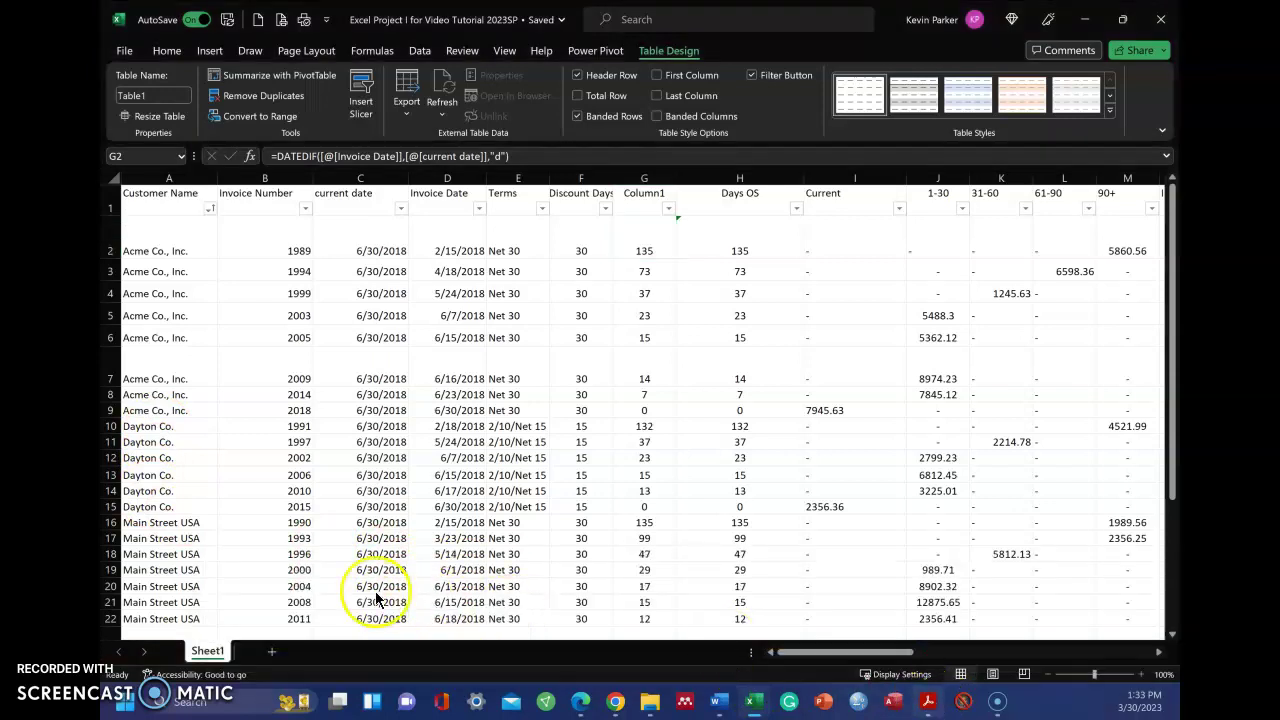
Compare with the example solution PDF and return to the Excel workbook.
mouse_move(926, 706)
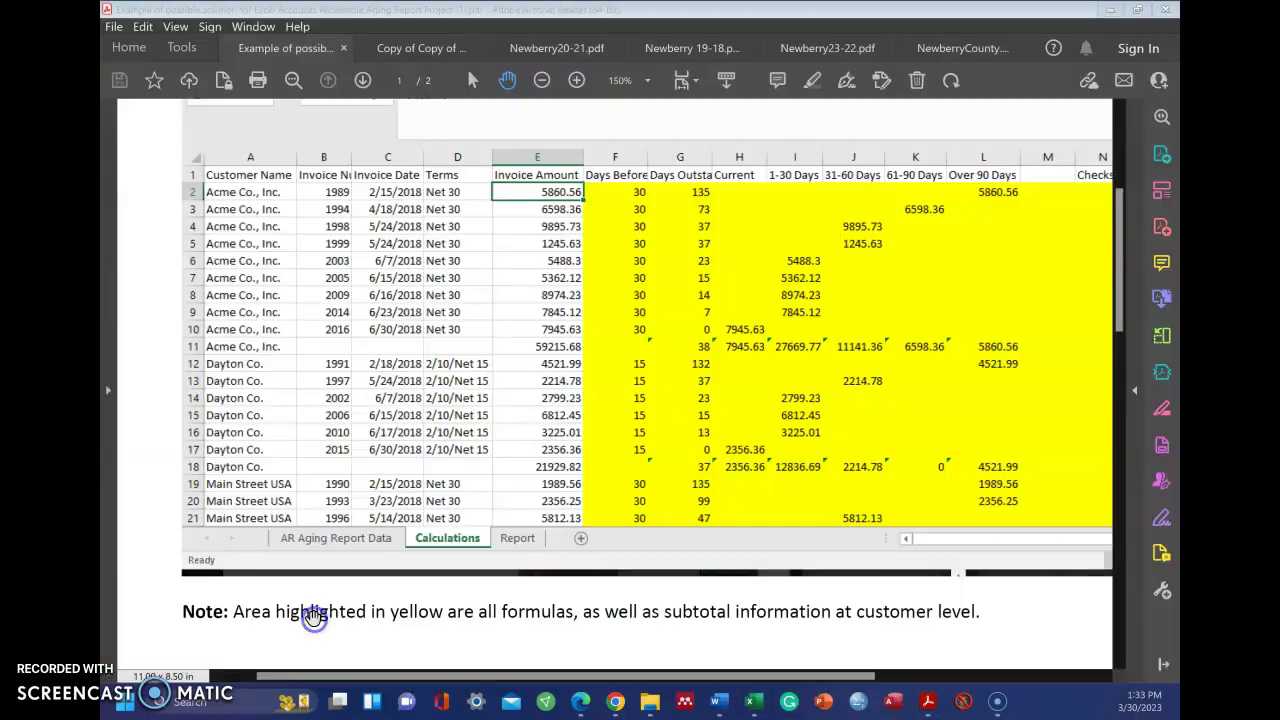
left_click(312, 618)
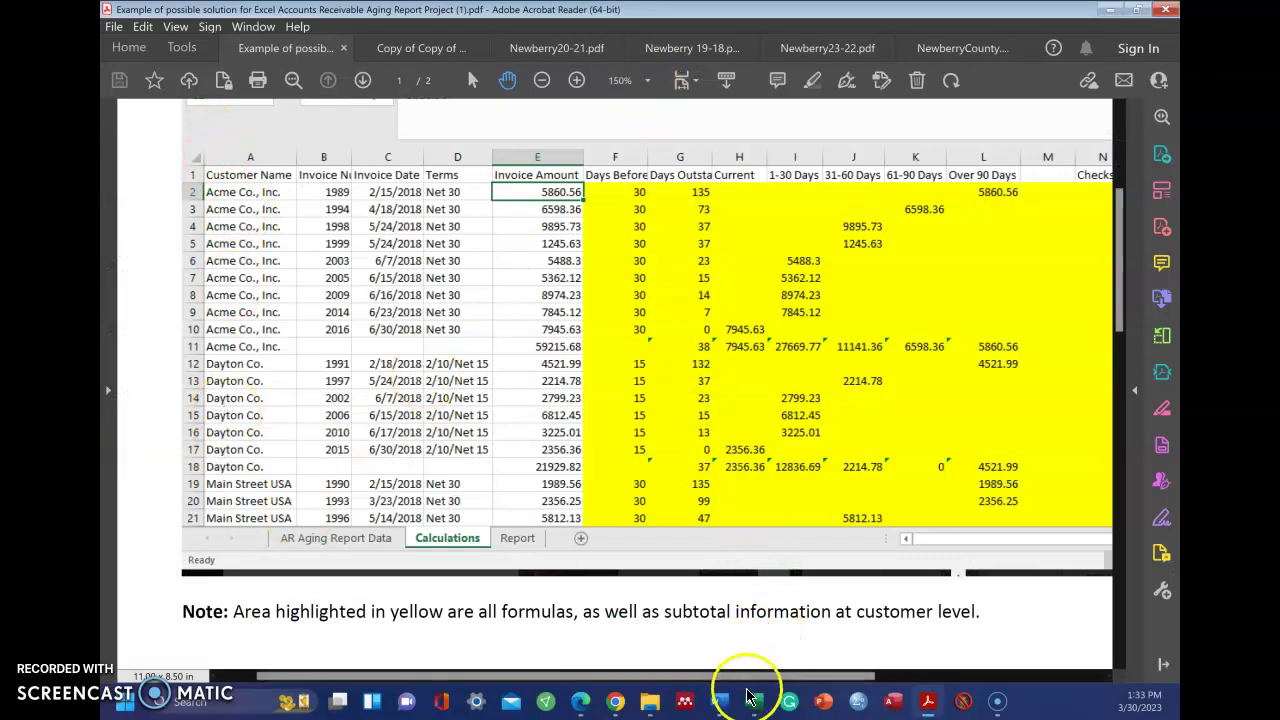
mouse_move(754, 700)
left_click(643, 638)
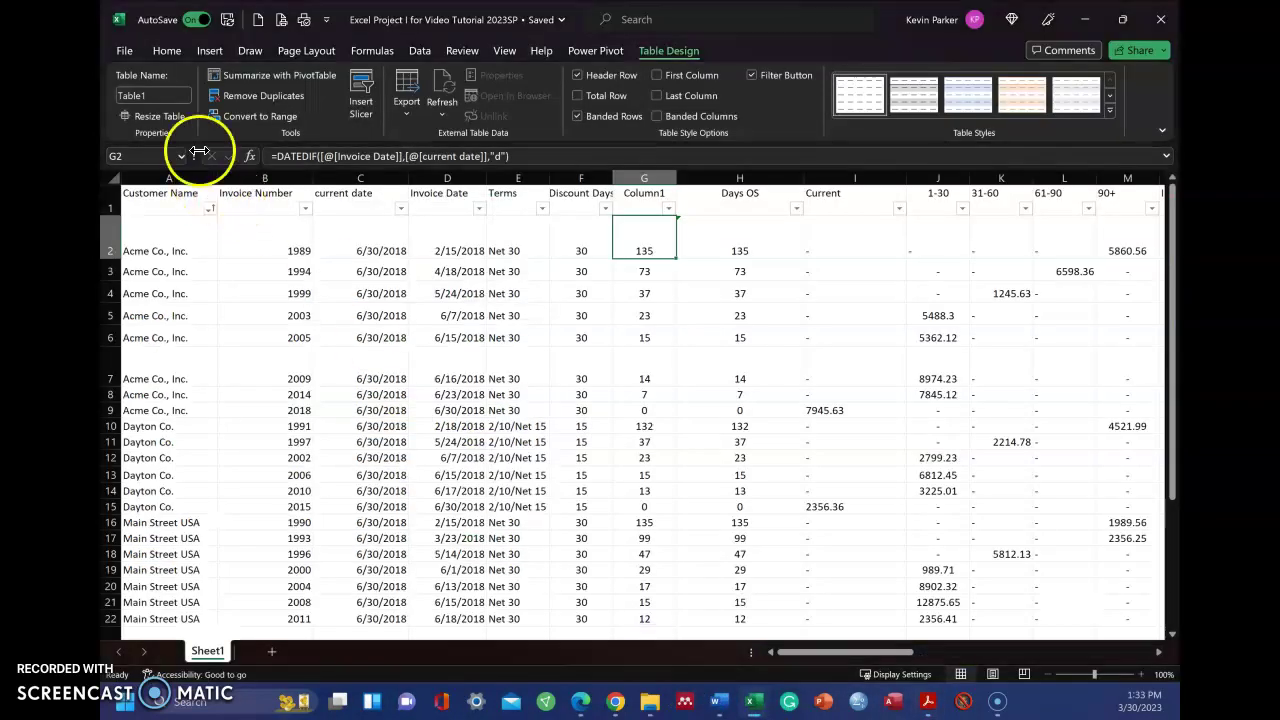
left_click(167, 52)
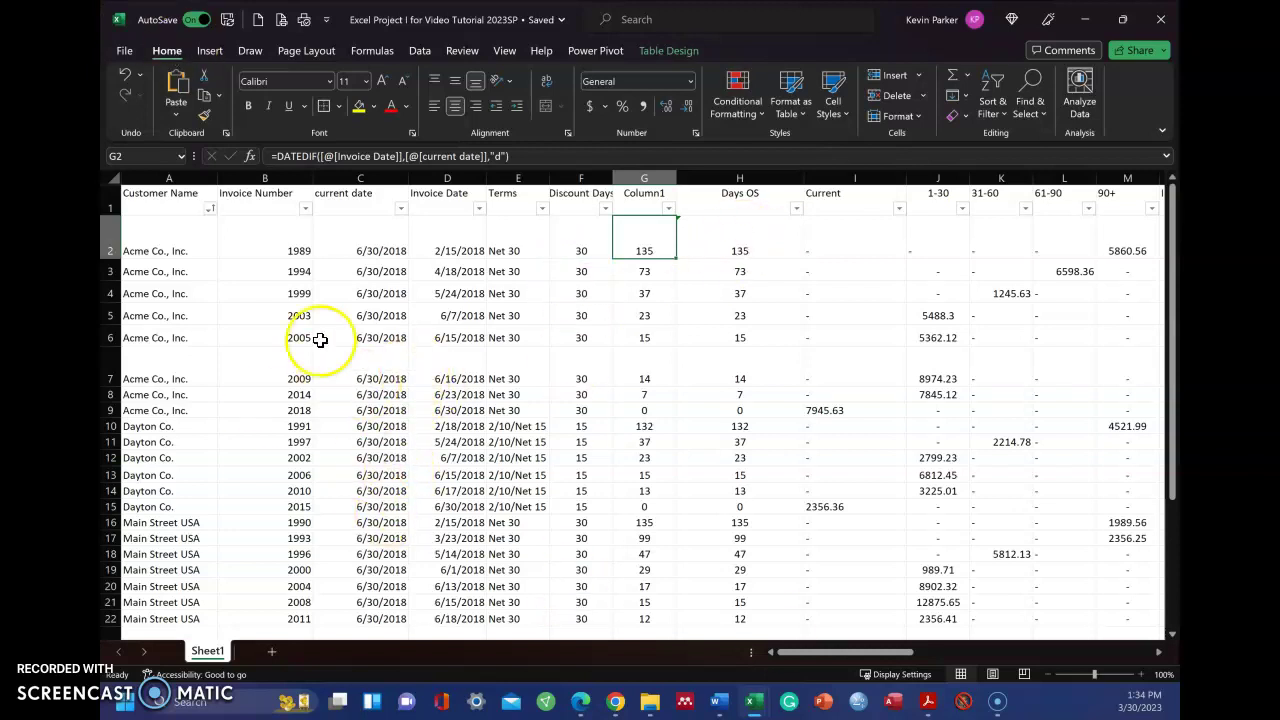
left_click(178, 120)
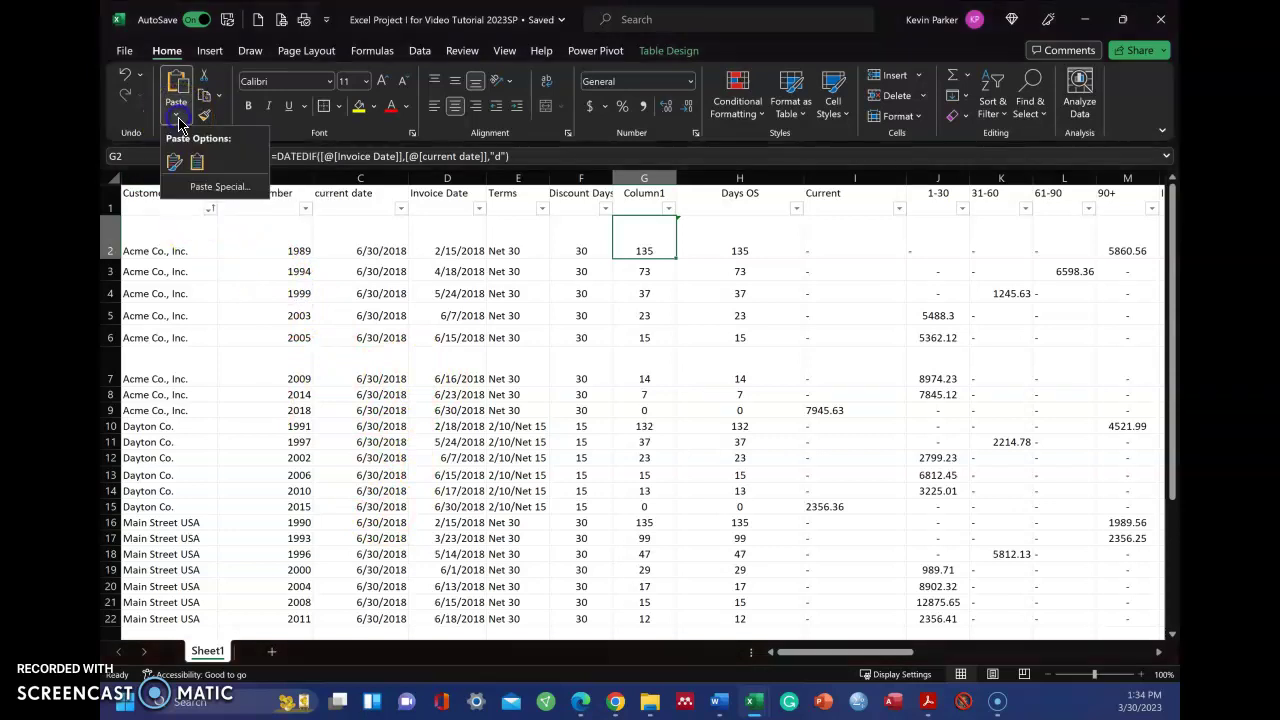
left_click(206, 181)
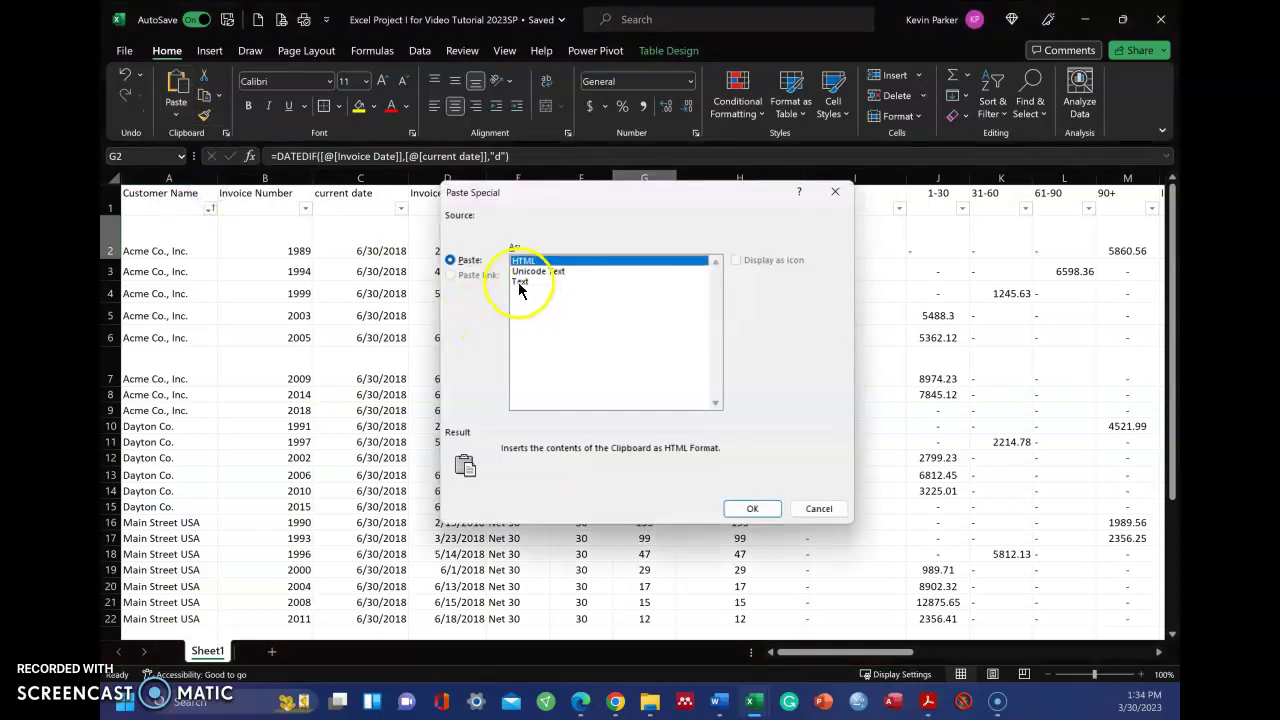
left_click(519, 282)
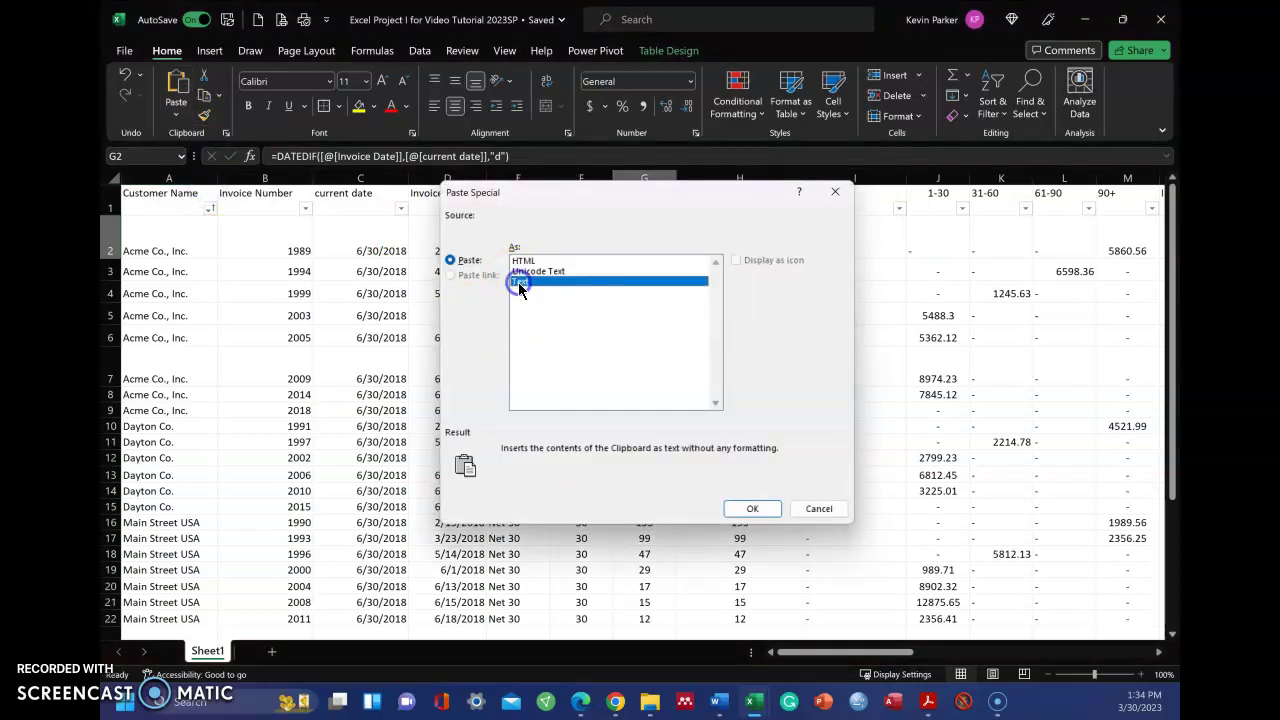
left_click(752, 510)
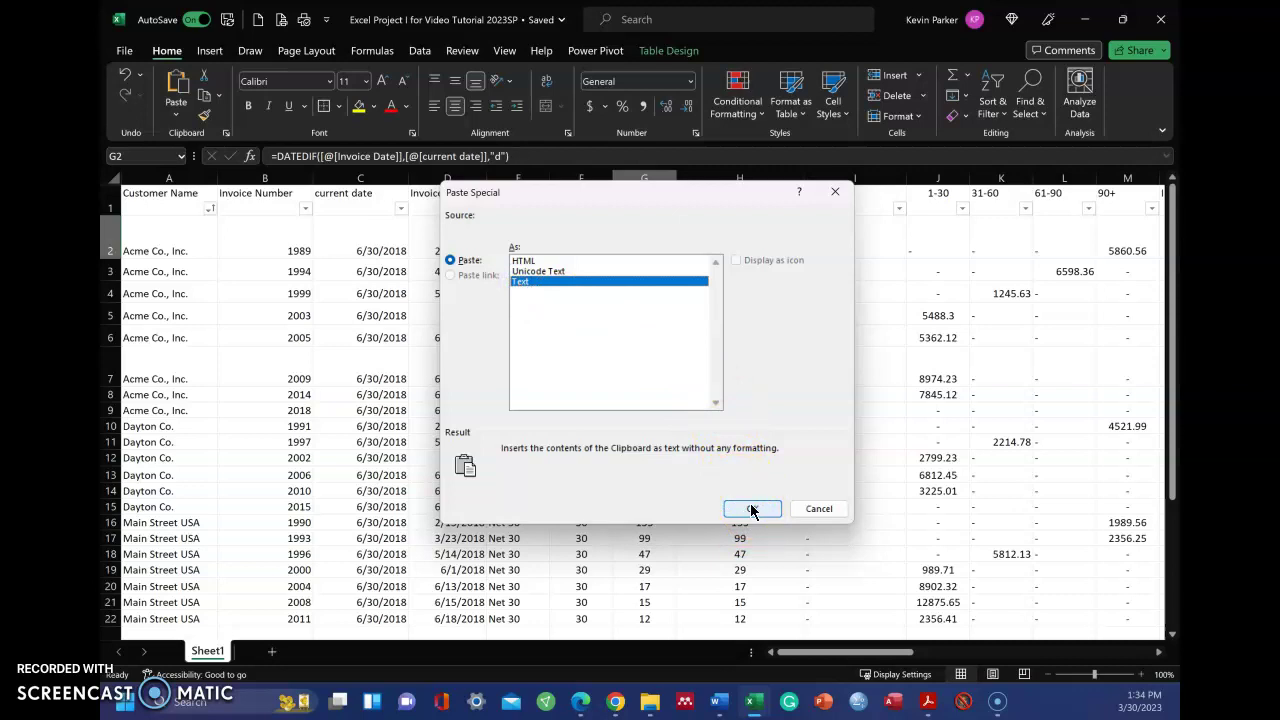
left_click(819, 508)
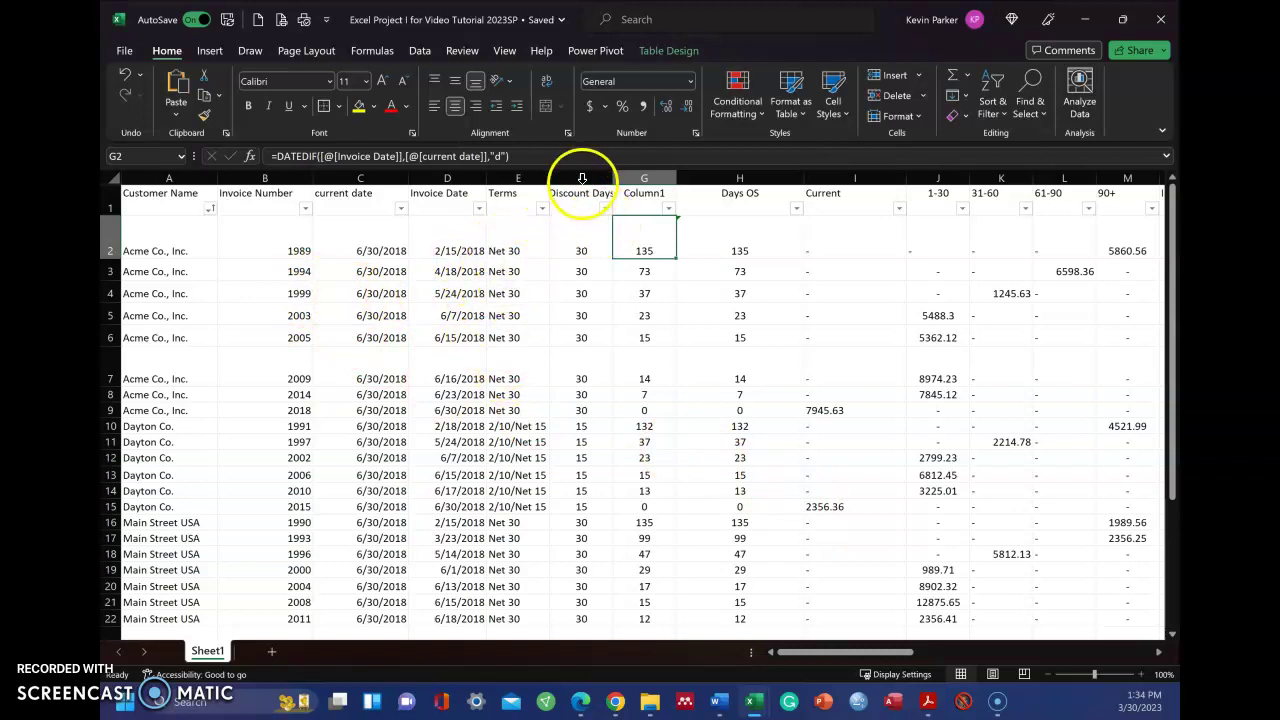
Undo twice to restore the blue table style, and insert an empty Column2 before Discount Days.
left_click(126, 77)
left_click(126, 77)
left_click(668, 395)
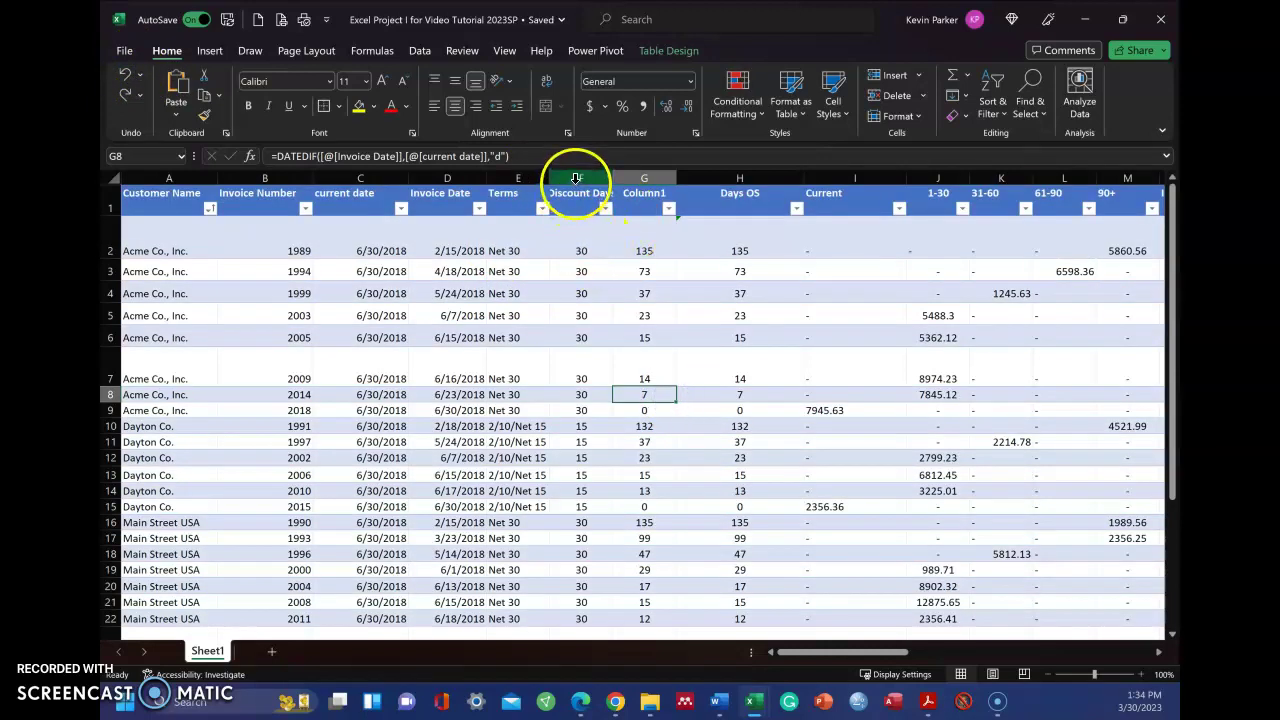
left_click(578, 177)
right_click(580, 183)
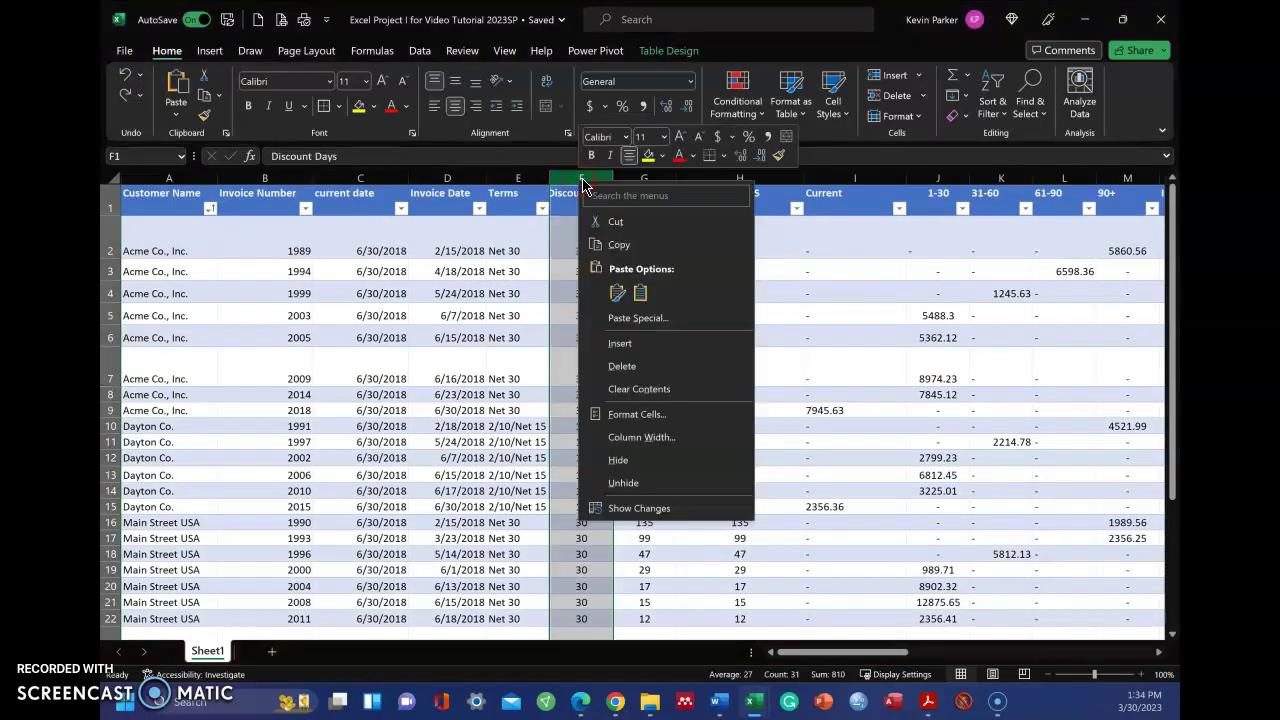
left_click(628, 338)
left_click(579, 245)
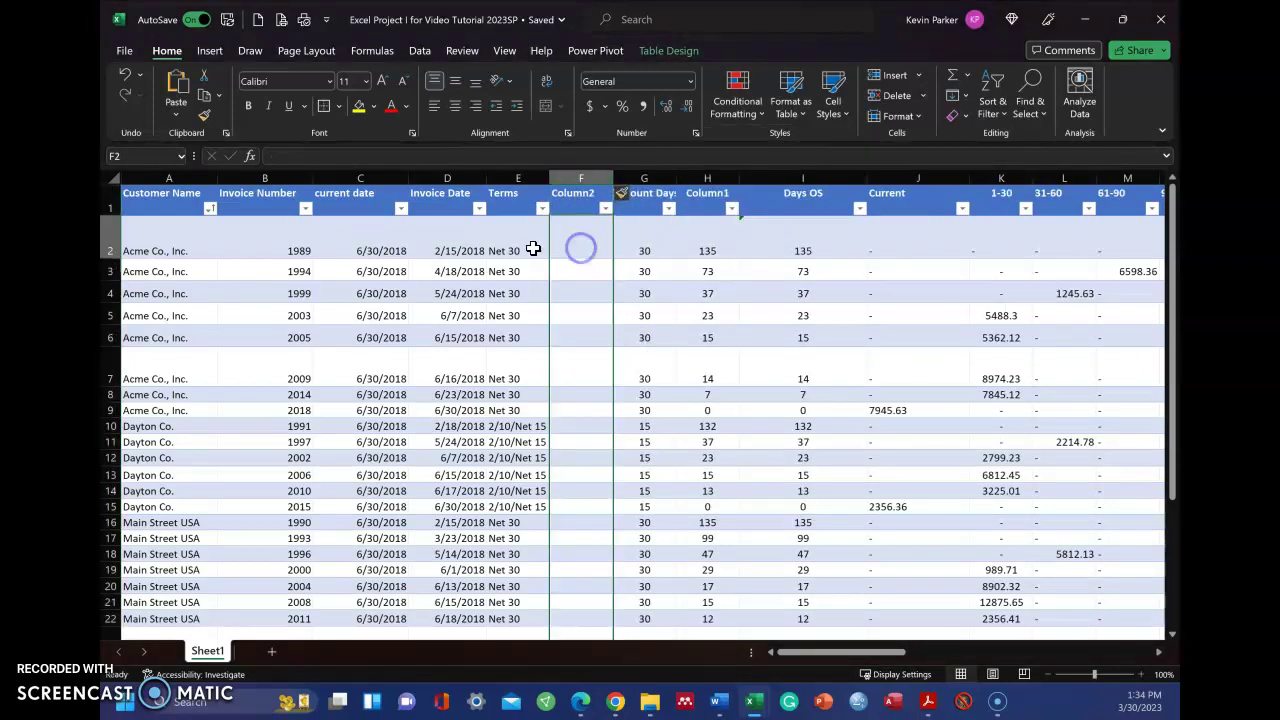
Widen and left-align the Invoice Date column, and enter 30 in F2.
left_click_drag(487, 177, 513, 177)
left_click(470, 178)
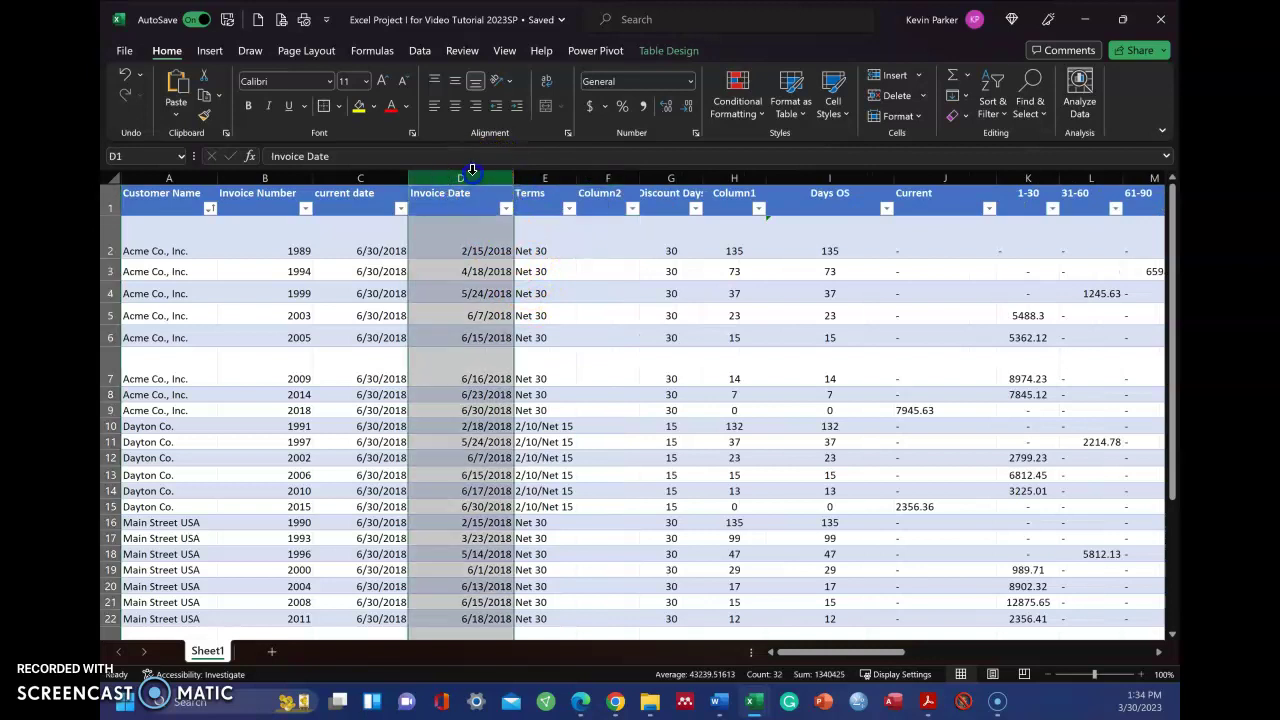
left_click(435, 107)
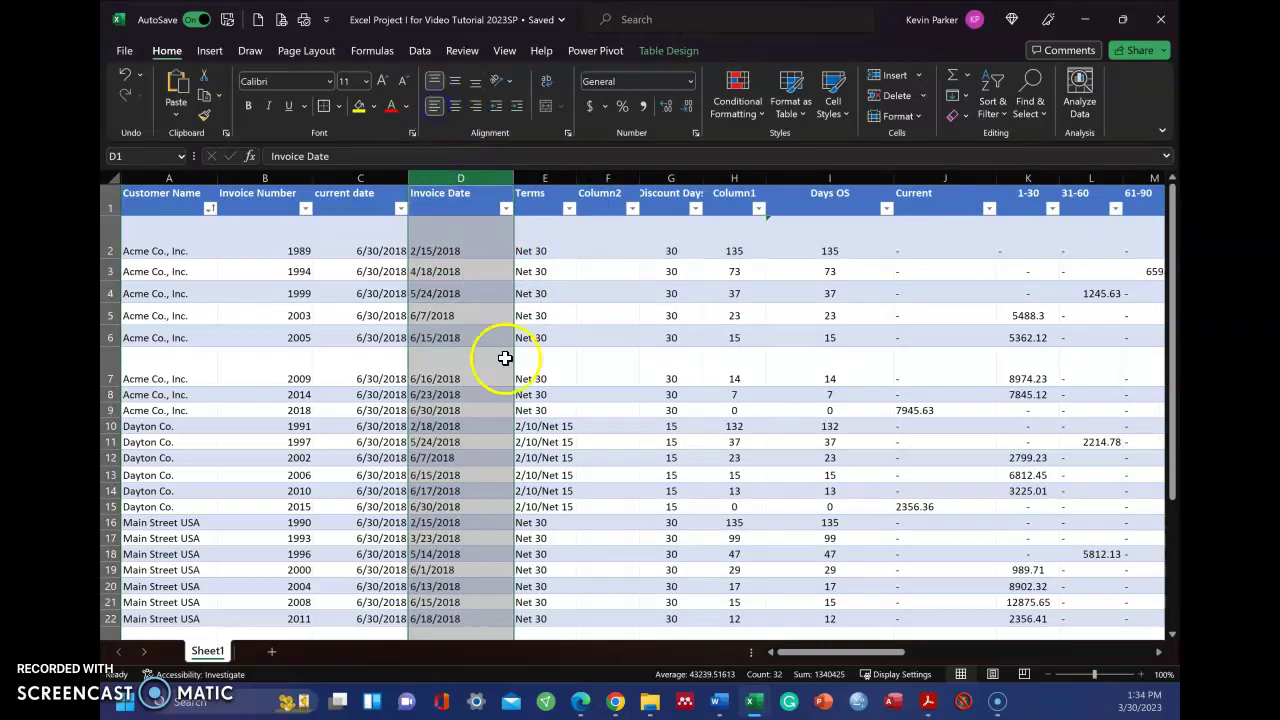
left_click(500, 360)
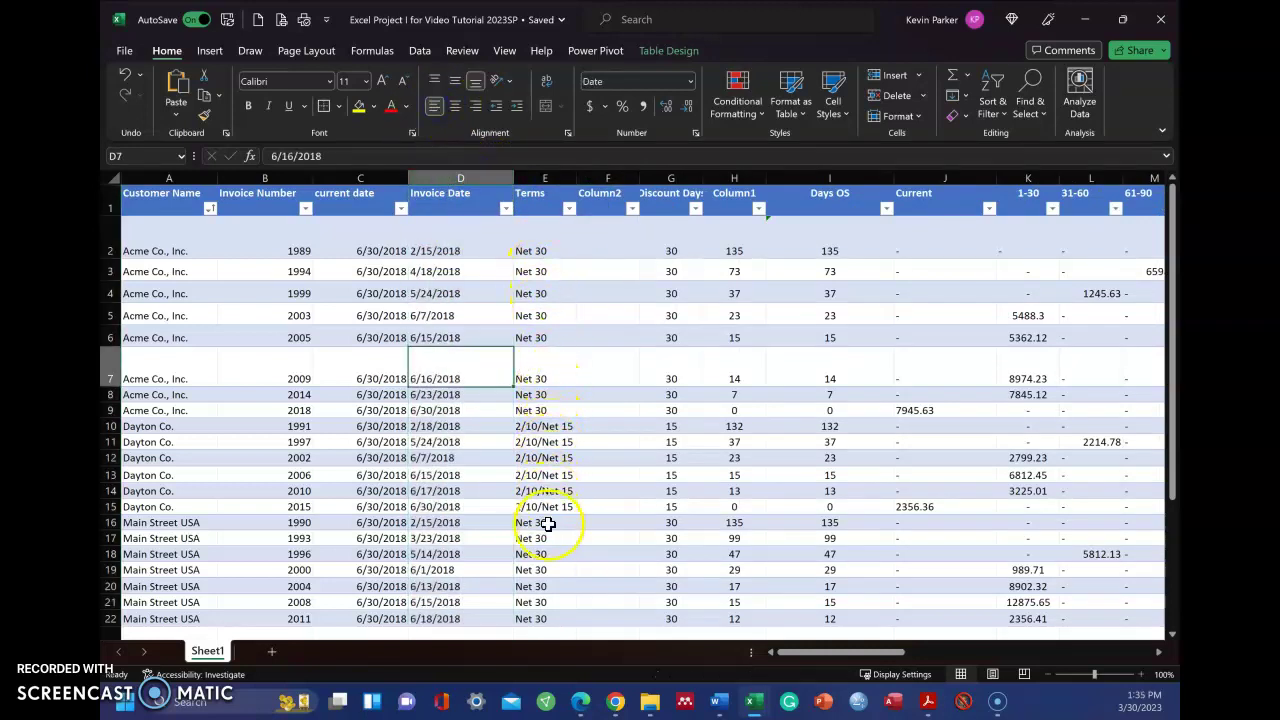
left_click(612, 251)
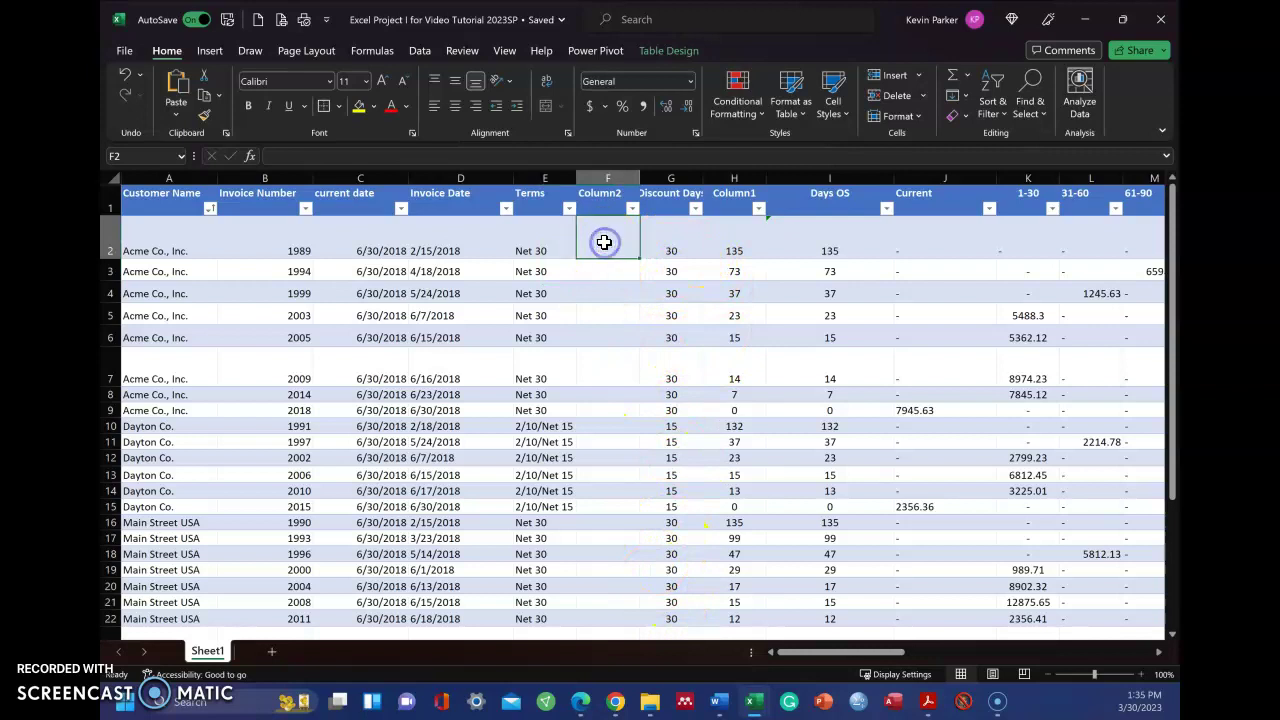
type("30")
key("Return")
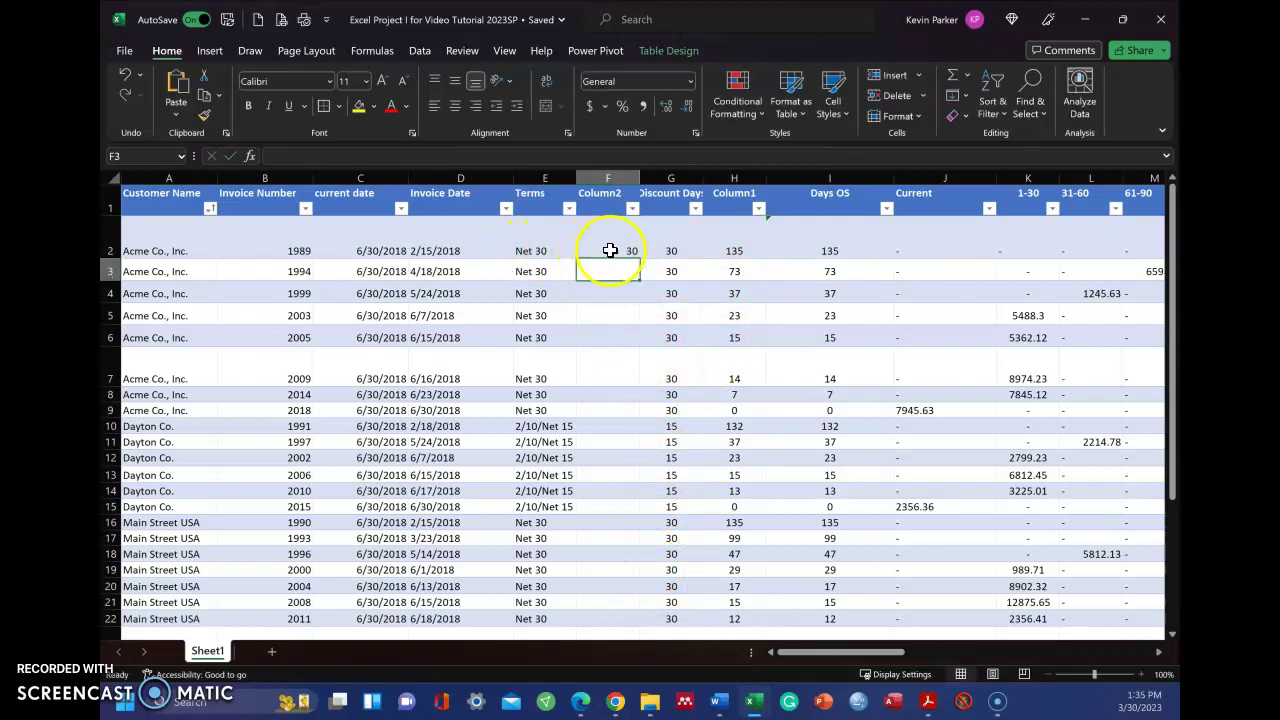
Insert another helper column before Column2 and enter 'net' in its first cell.
left_click(600, 180)
right_click(601, 182)
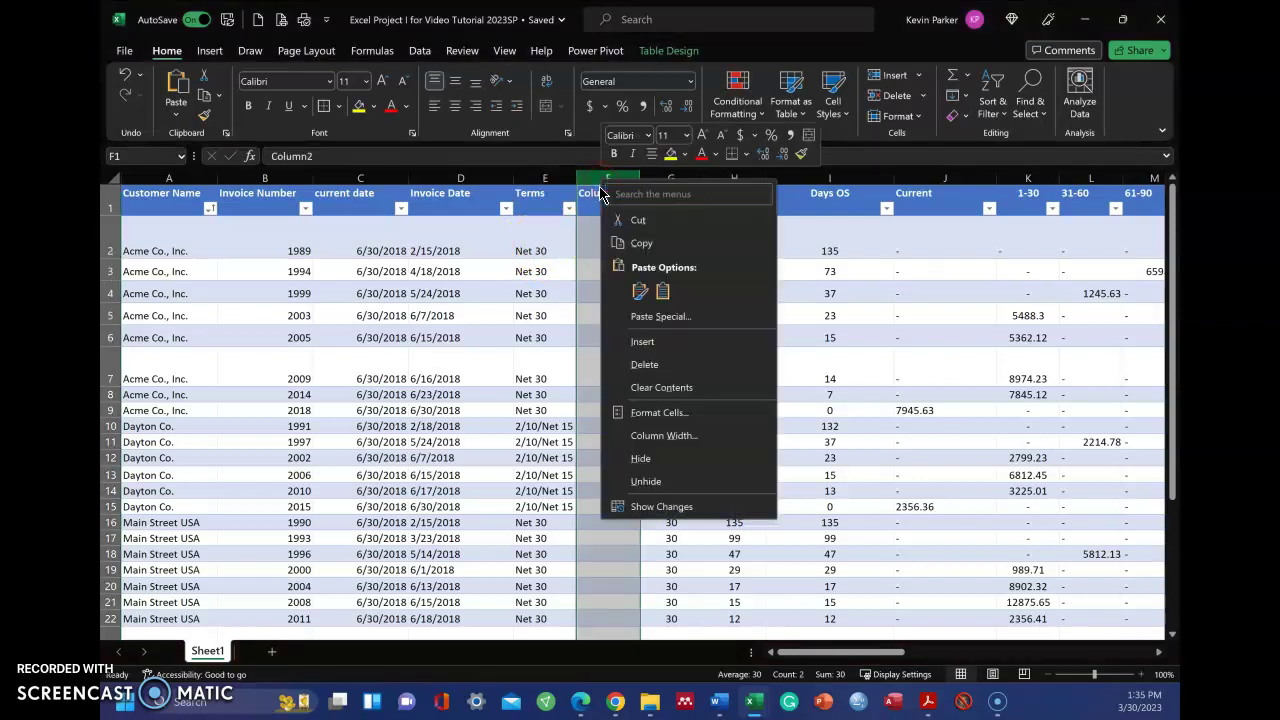
left_click(645, 341)
left_click(600, 246)
type("net")
key("Return")
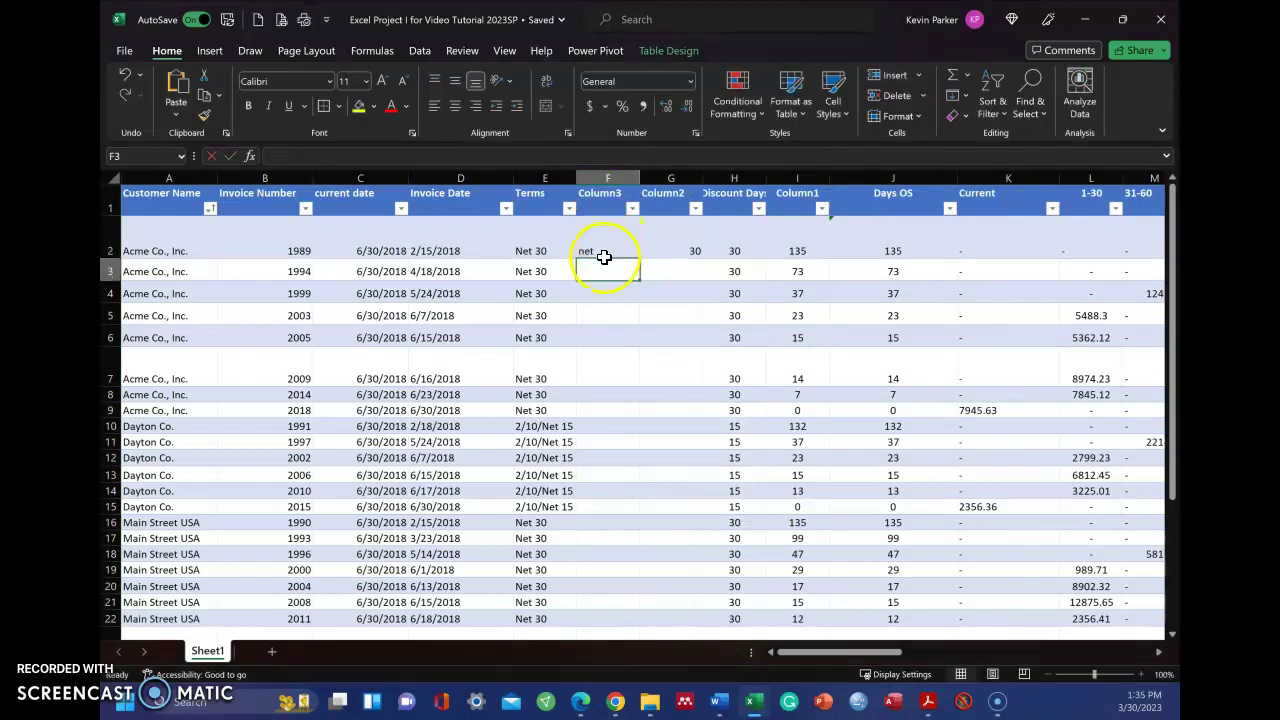
Flash Fill the discount days down Column2 and the terms text down Column3.
left_click(695, 250)
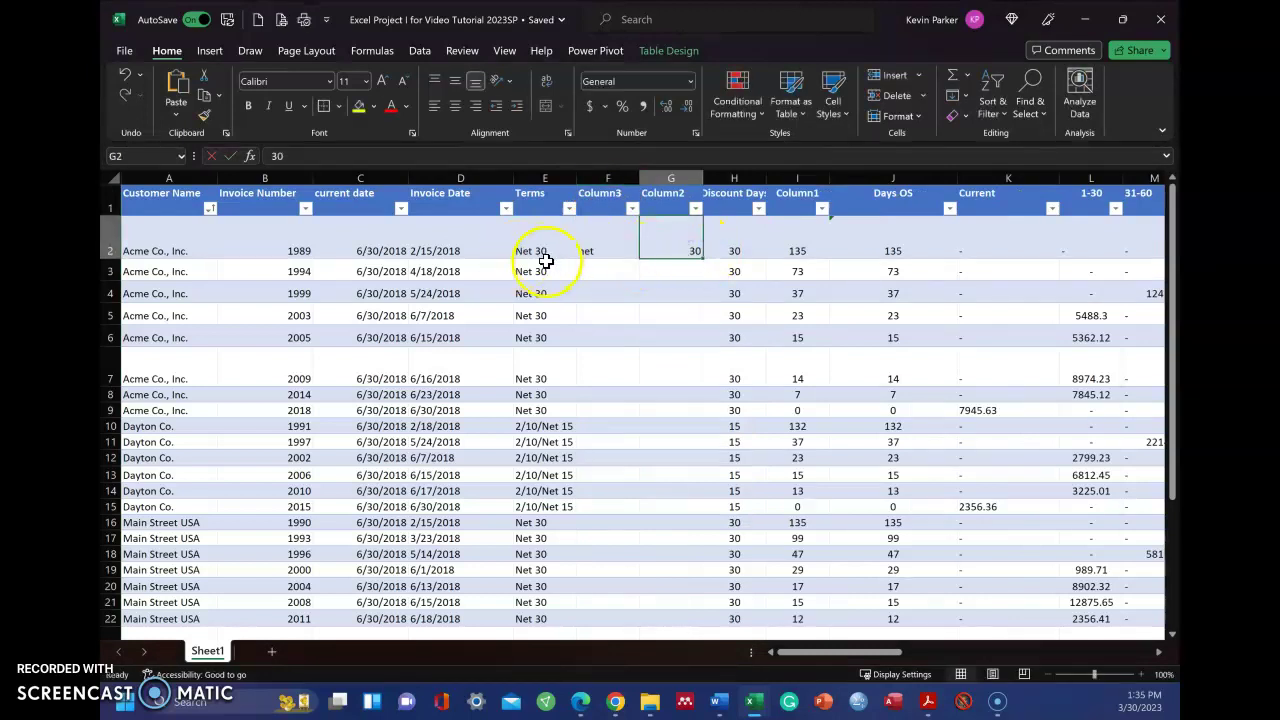
left_click(684, 246)
key("ctrl+e")
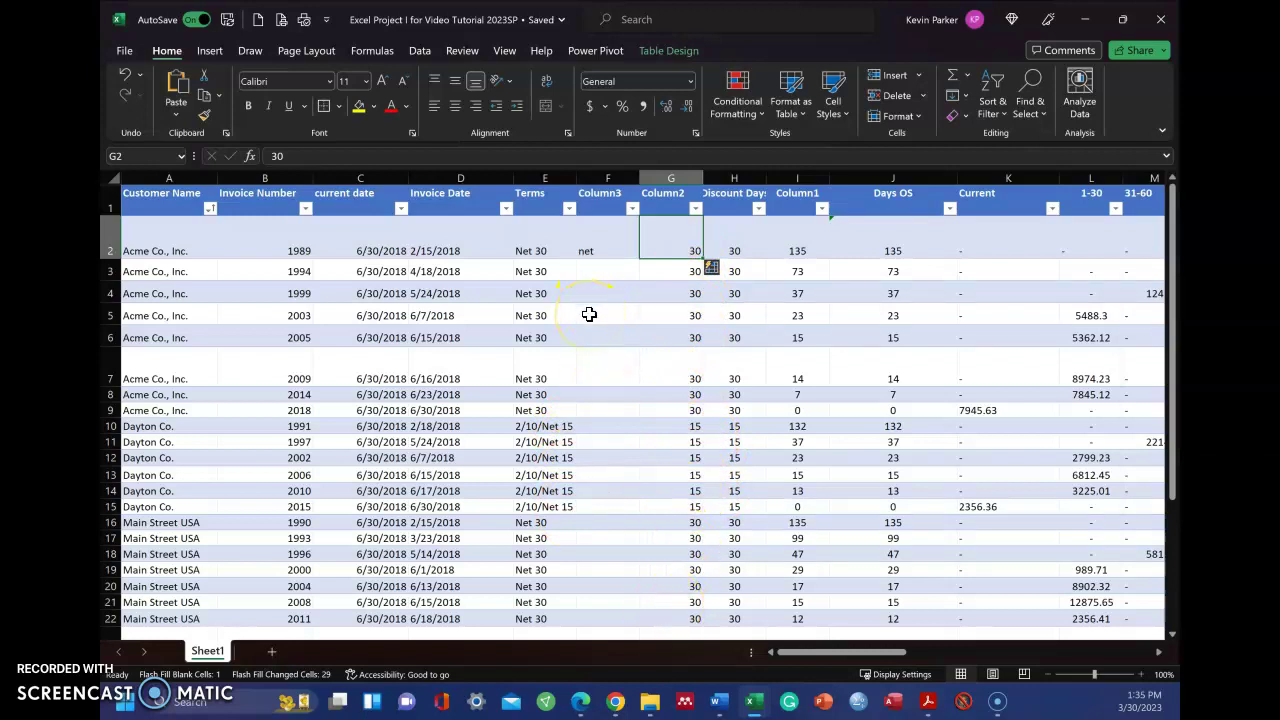
left_click(600, 245)
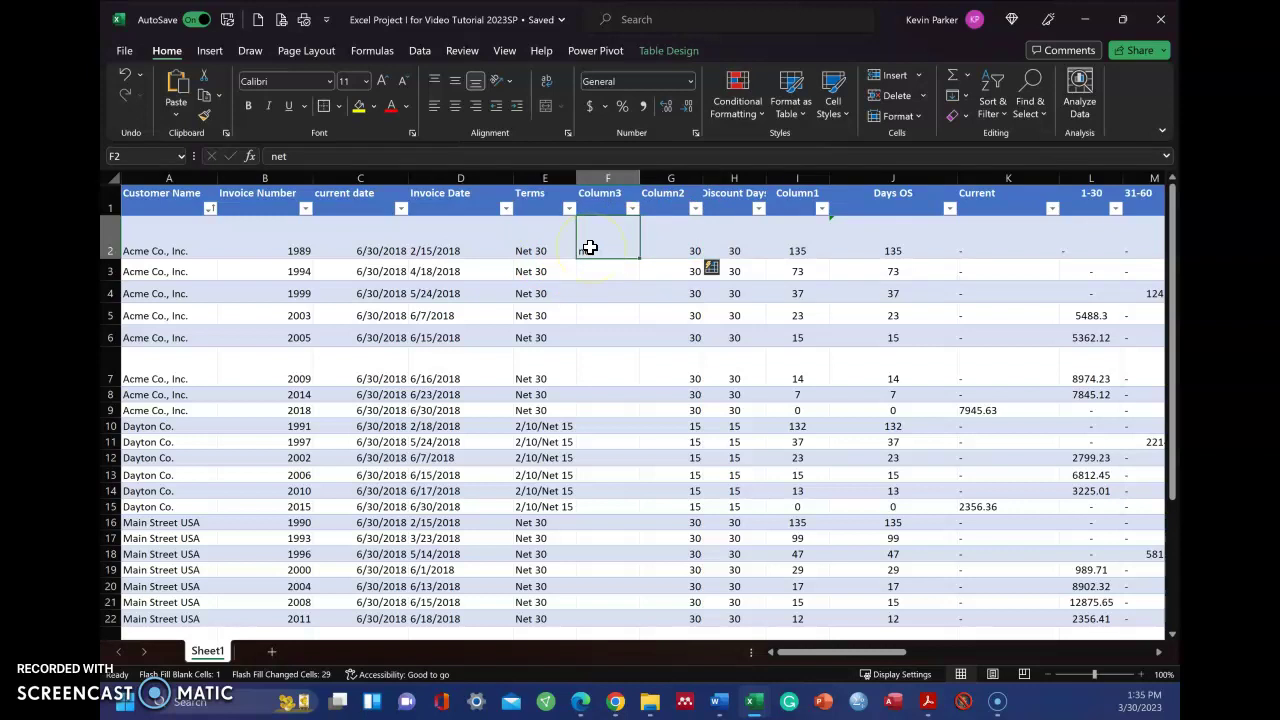
key("ctrl+e")
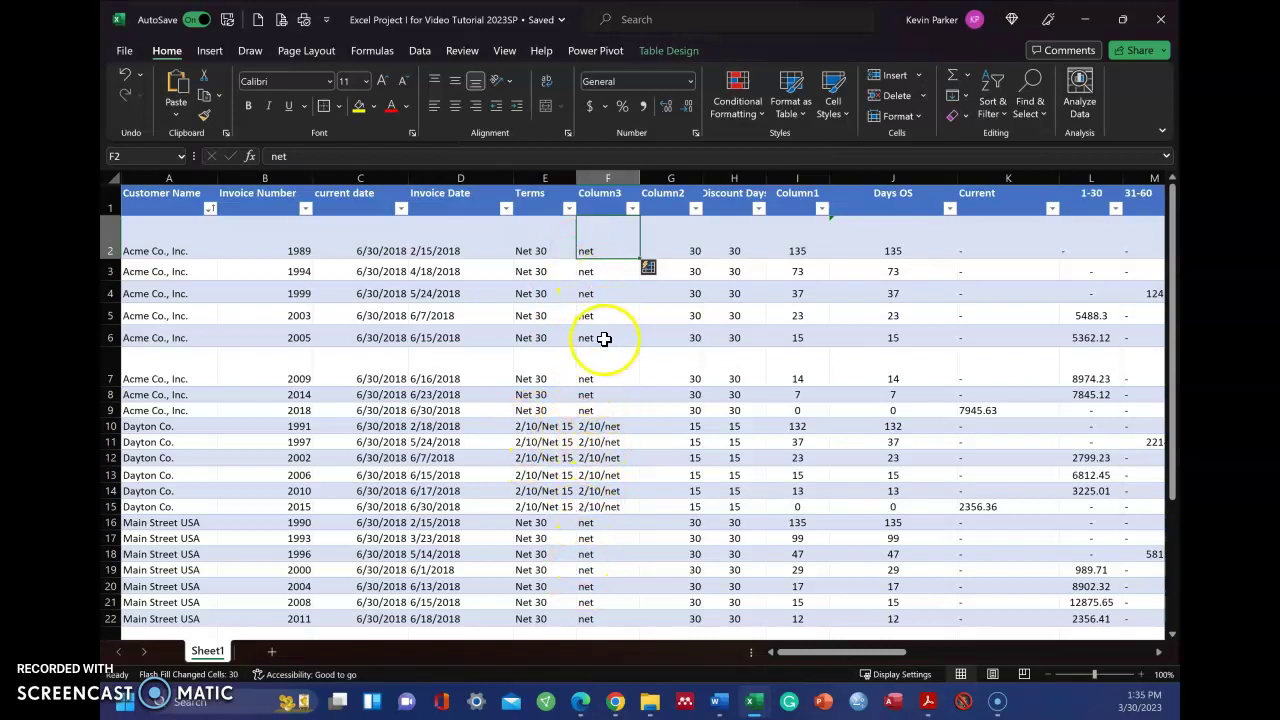
Delete the Column3 and Column2 helper columns.
left_click(608, 179)
right_click(610, 180)
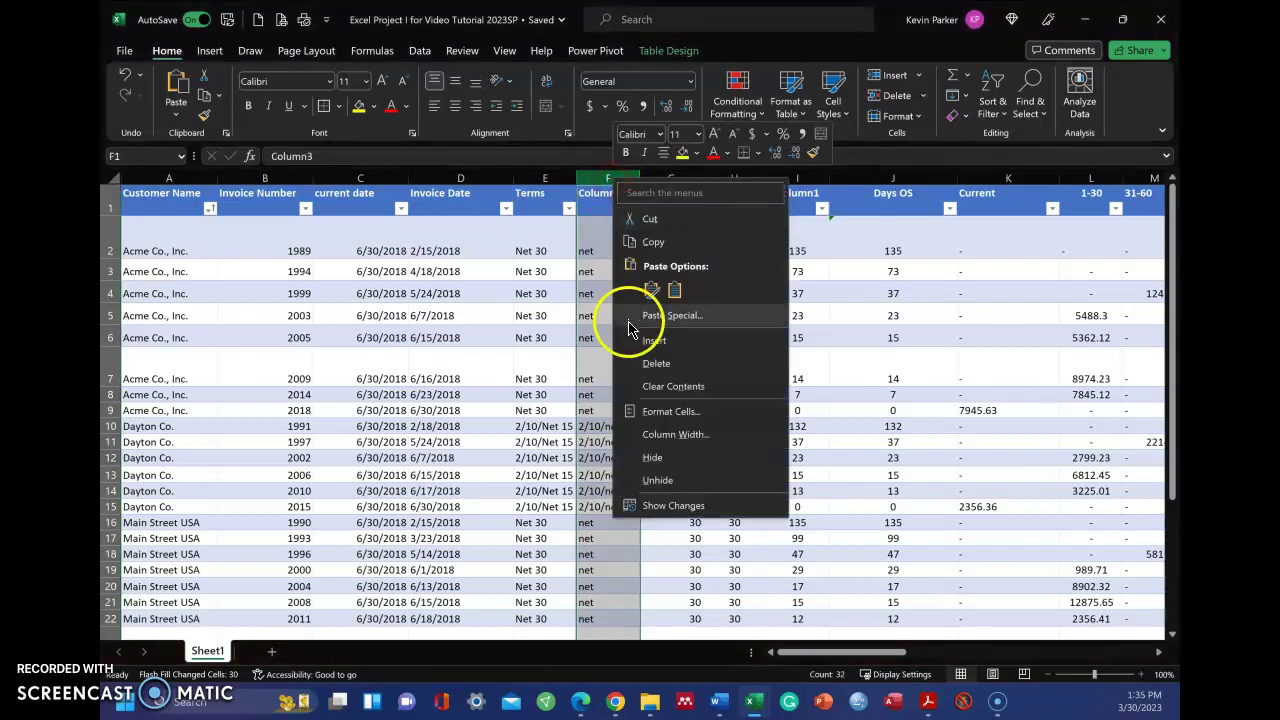
left_click(656, 363)
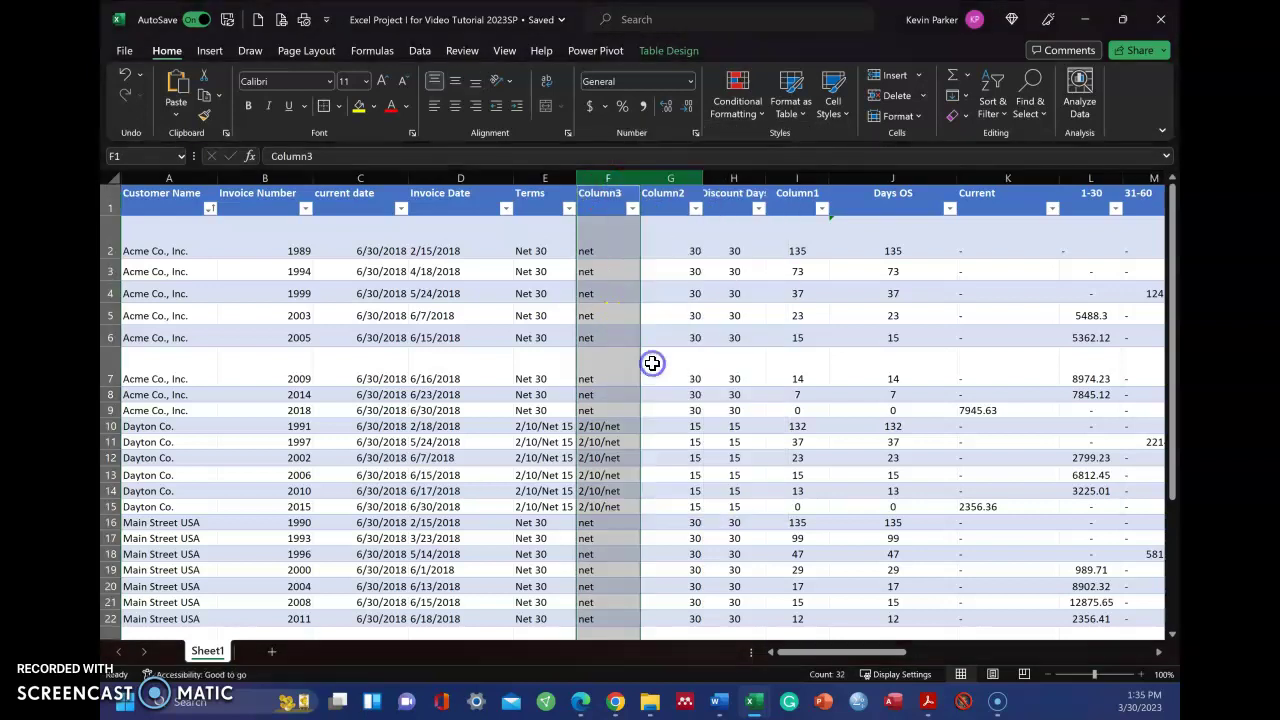
right_click(608, 176)
left_click(647, 361)
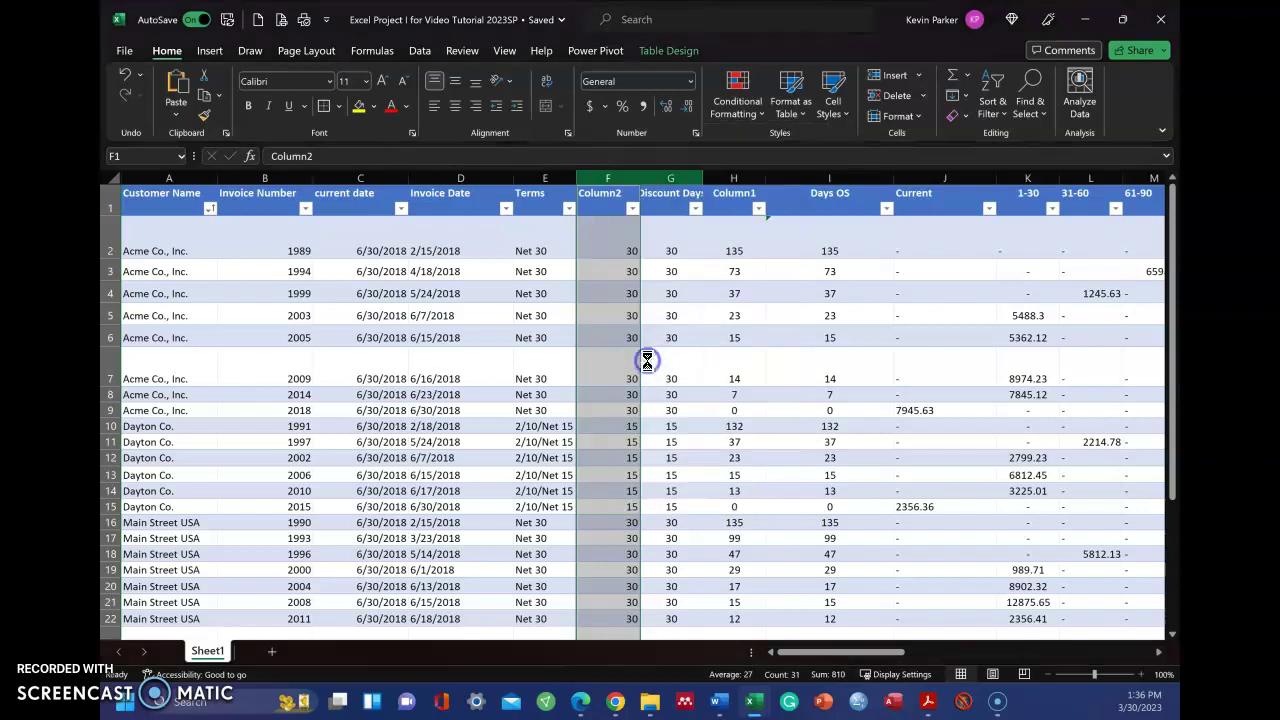
left_click(730, 264)
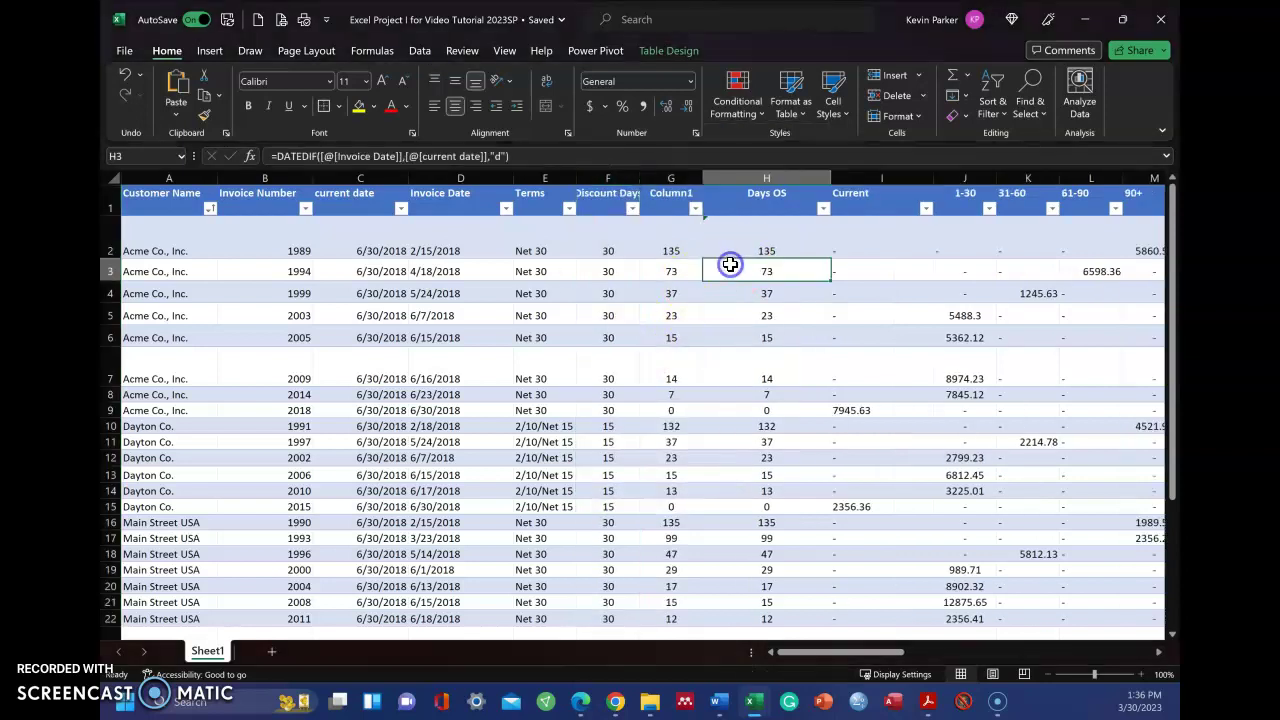
left_click(755, 190)
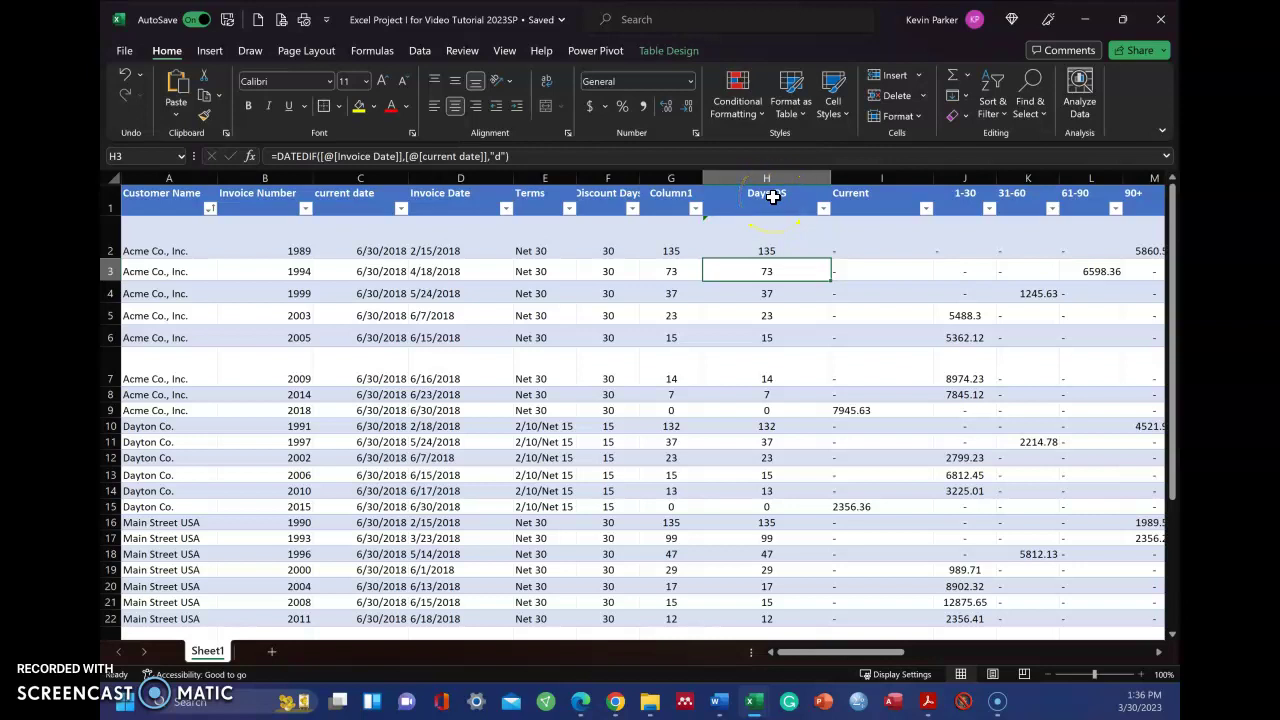
left_click(674, 254)
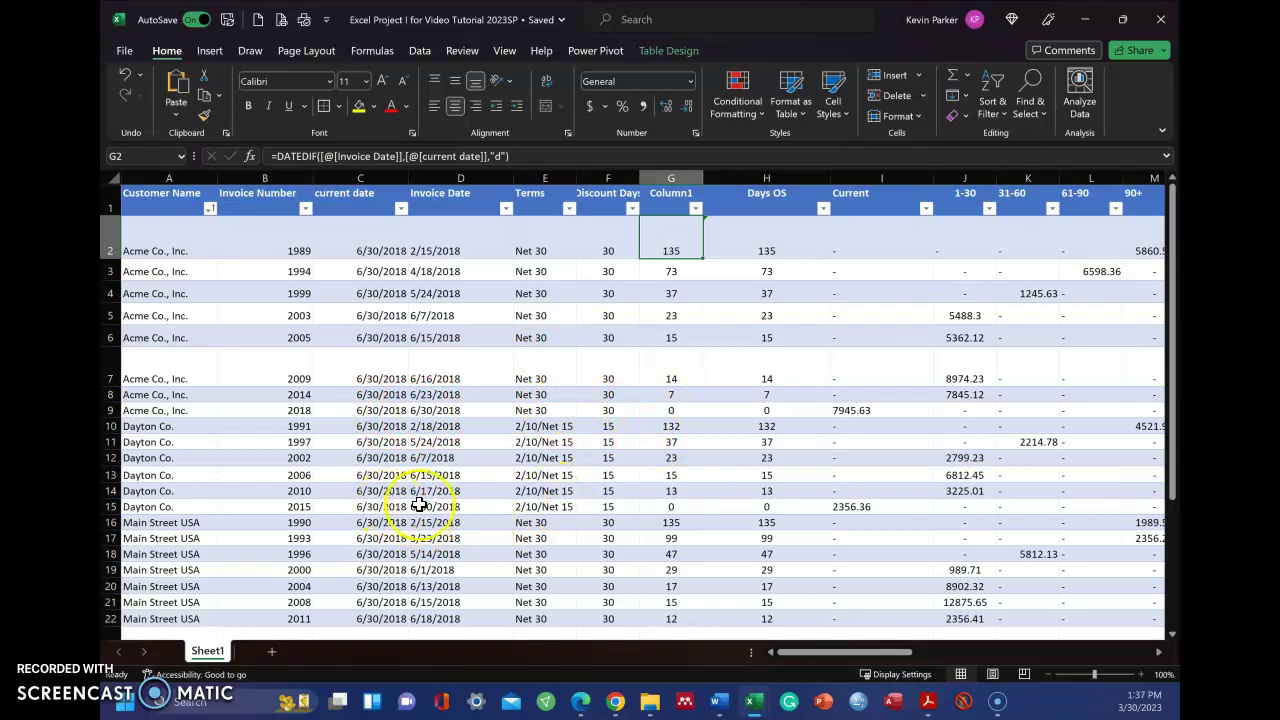
Delete the redundant Column1 from the table.
left_click(675, 178)
right_click(675, 178)
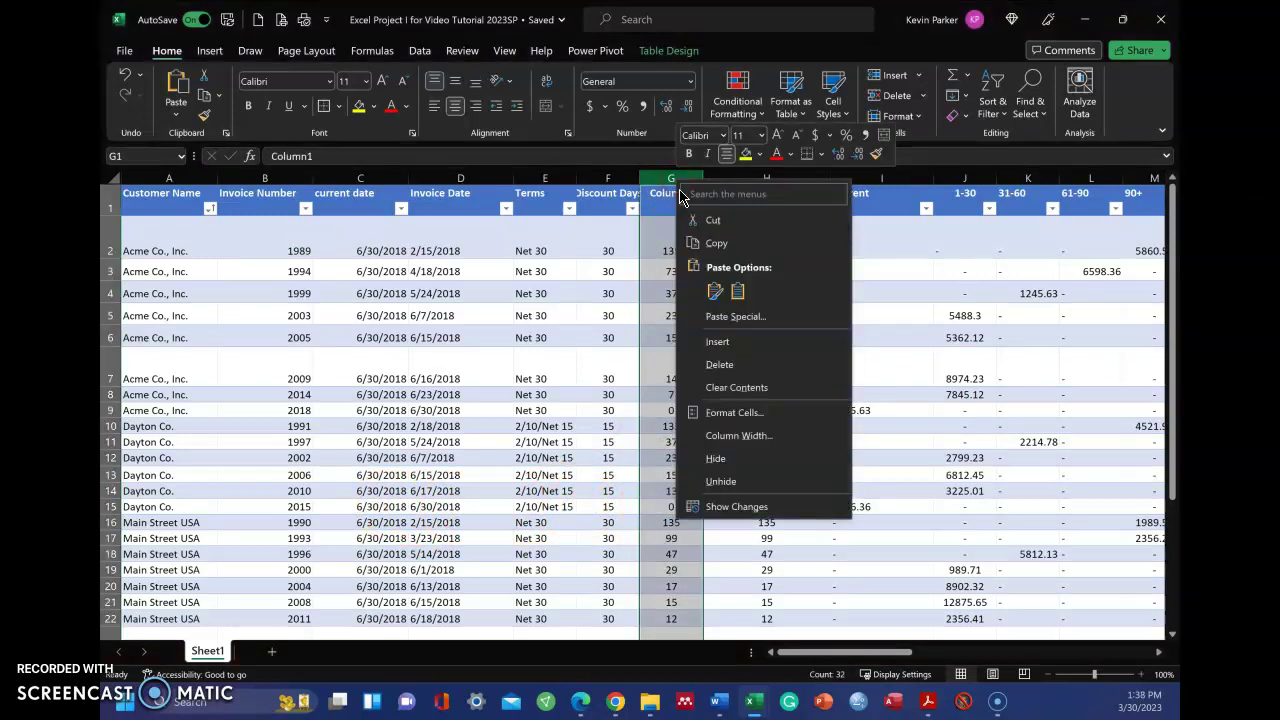
left_click(727, 364)
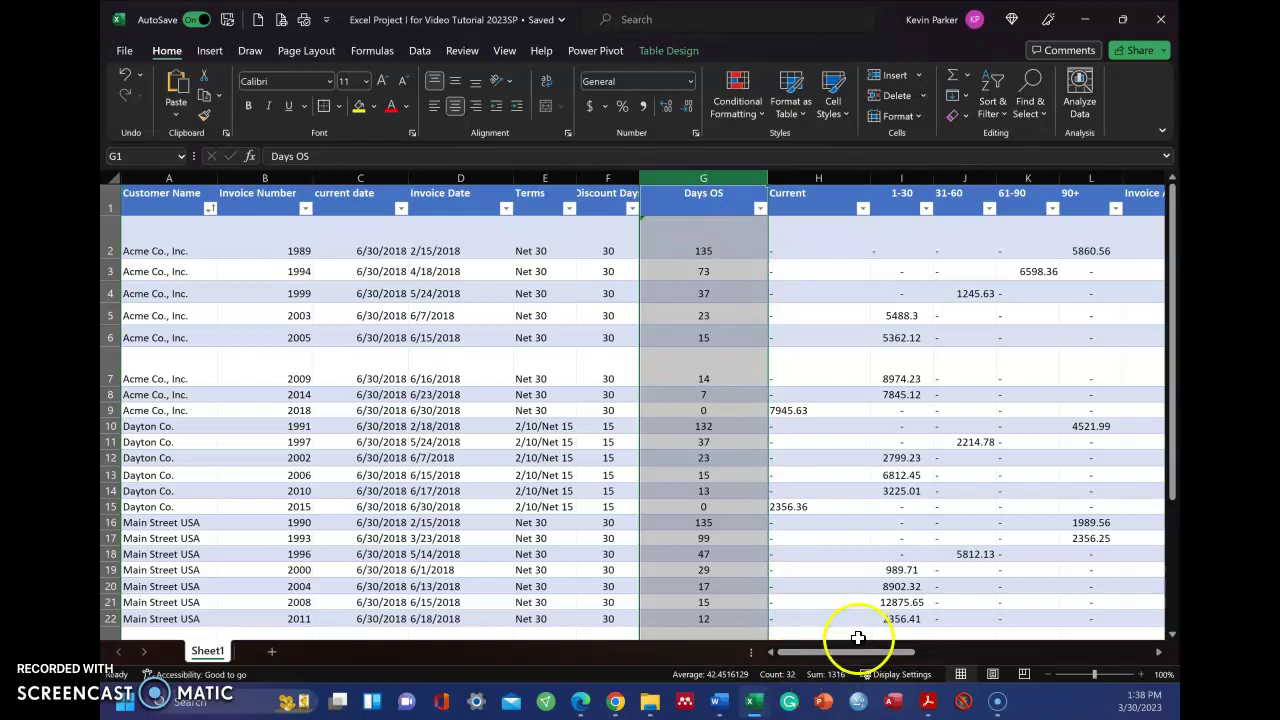
Scroll across the table and inspect the Current formula in H2.
left_click_drag(869, 654, 908, 657)
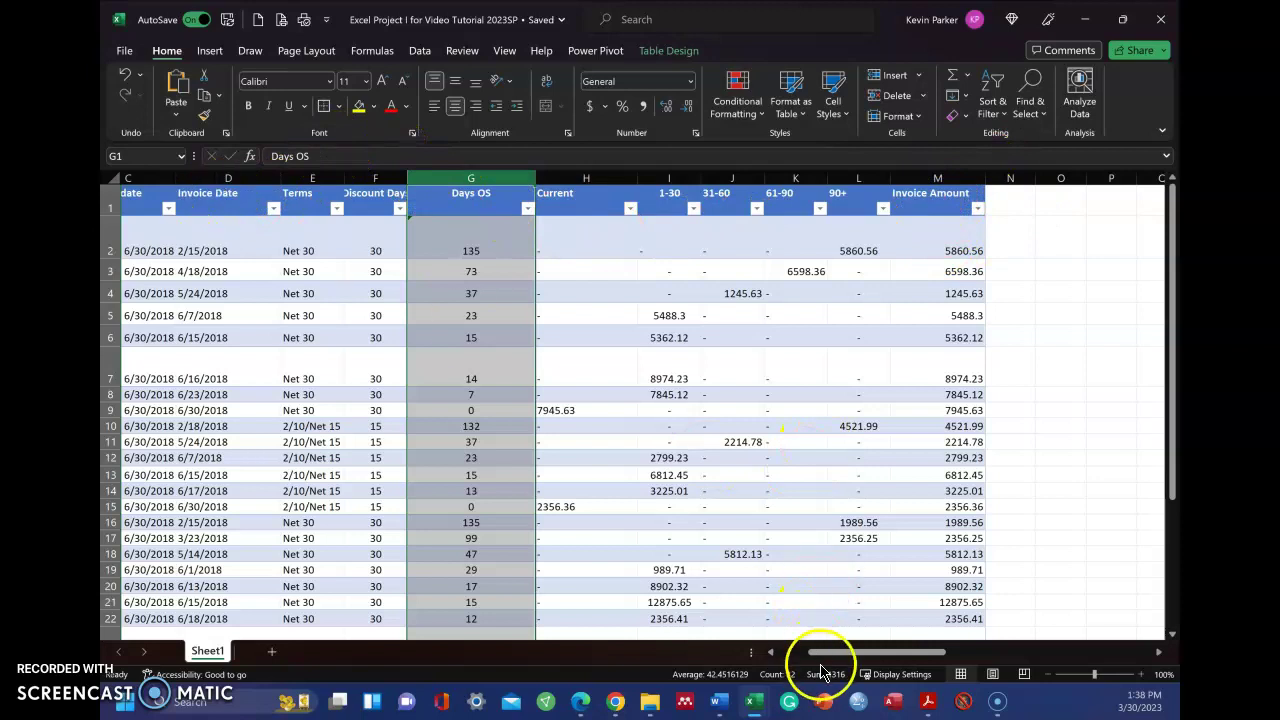
left_click_drag(829, 651, 737, 657)
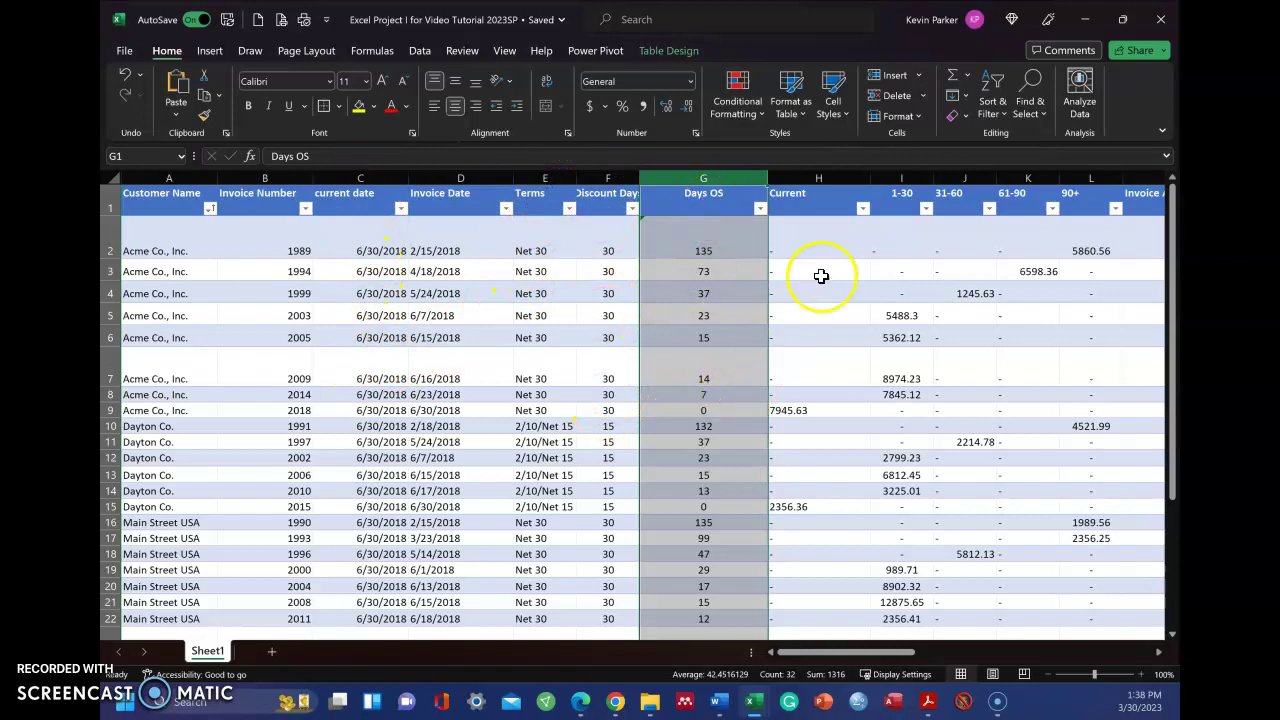
left_click_drag(871, 651, 918, 651)
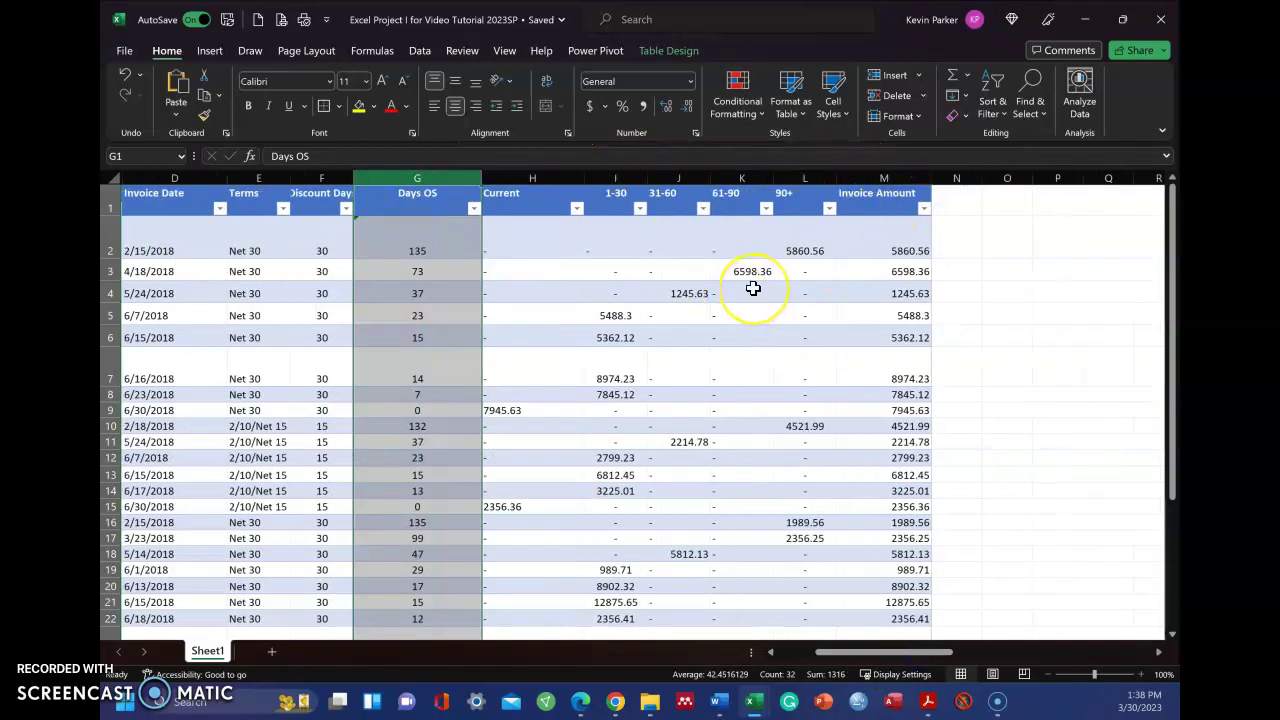
left_click(515, 235)
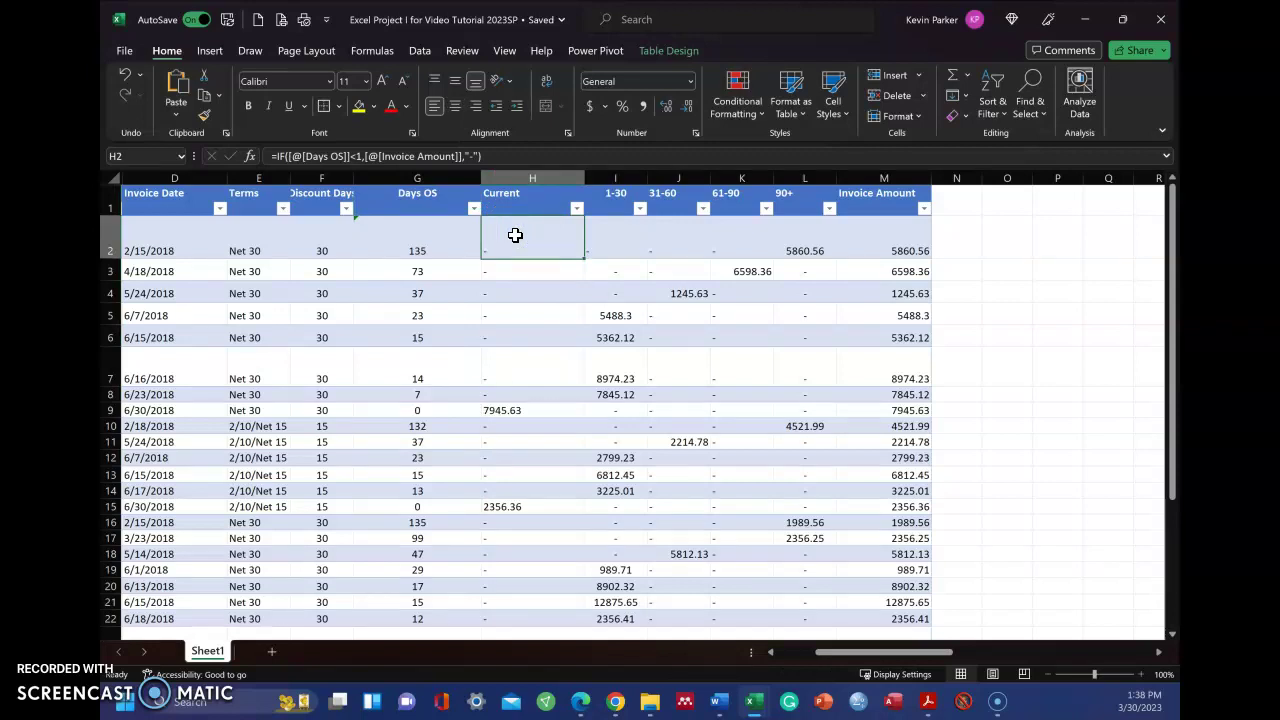
left_click(507, 246)
left_click(526, 413)
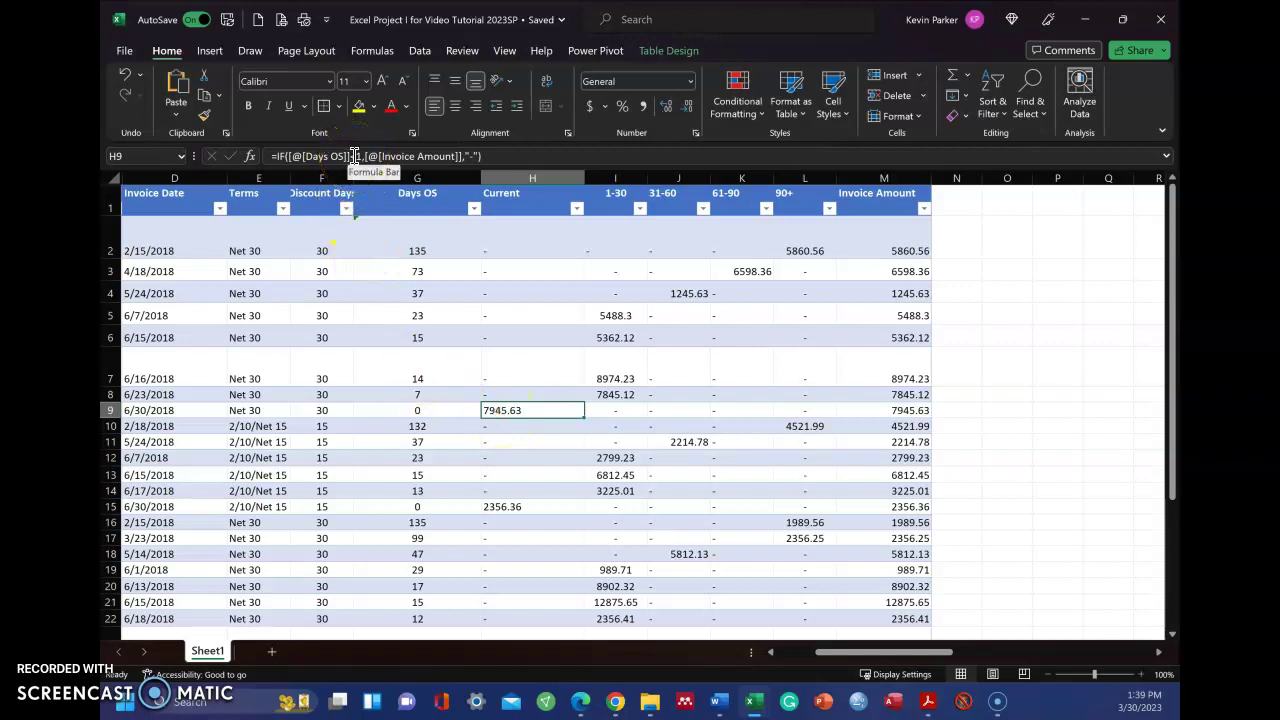
left_click(518, 411)
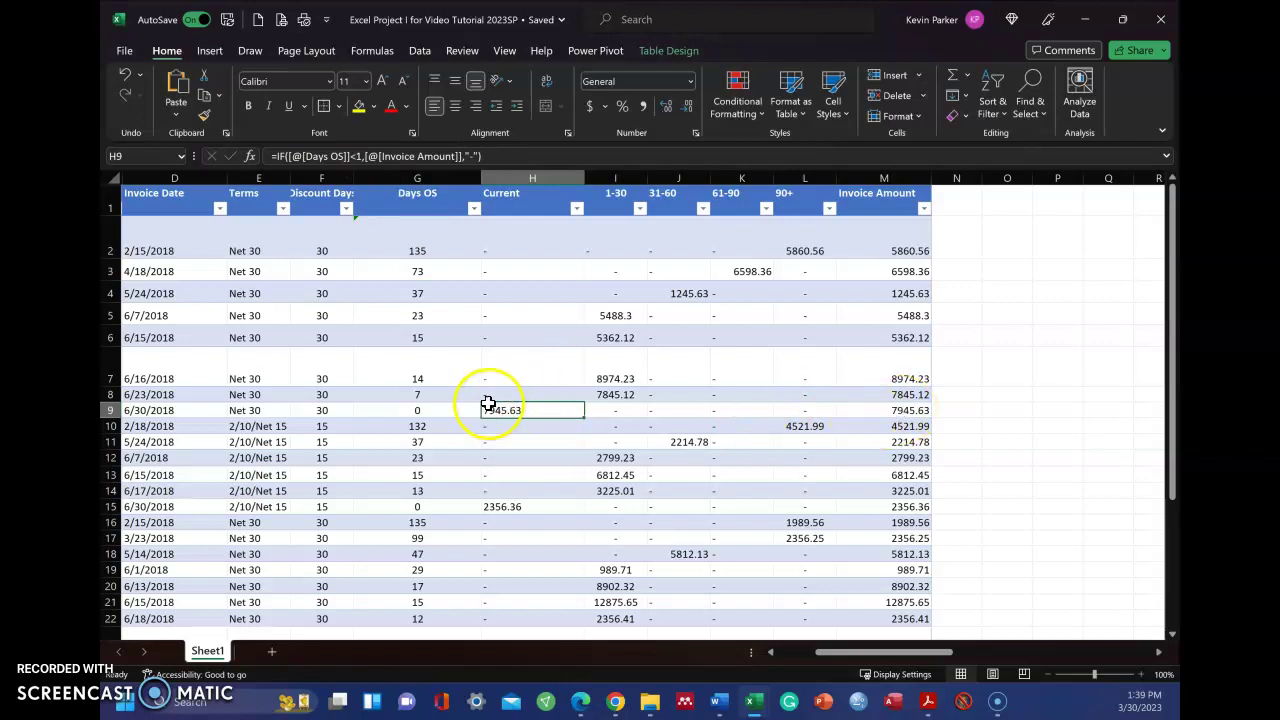
scroll(490, 440, "down", 1)
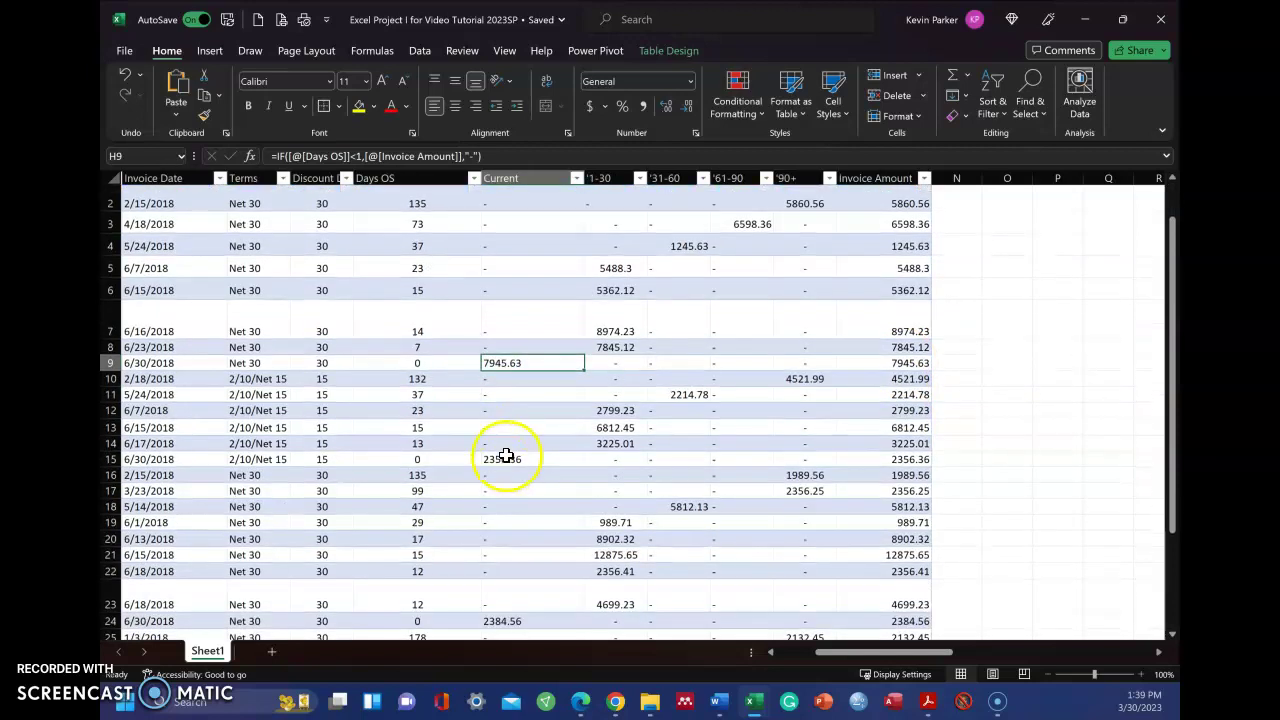
scroll(503, 455, "down", 2)
scroll(503, 523, "down", 3)
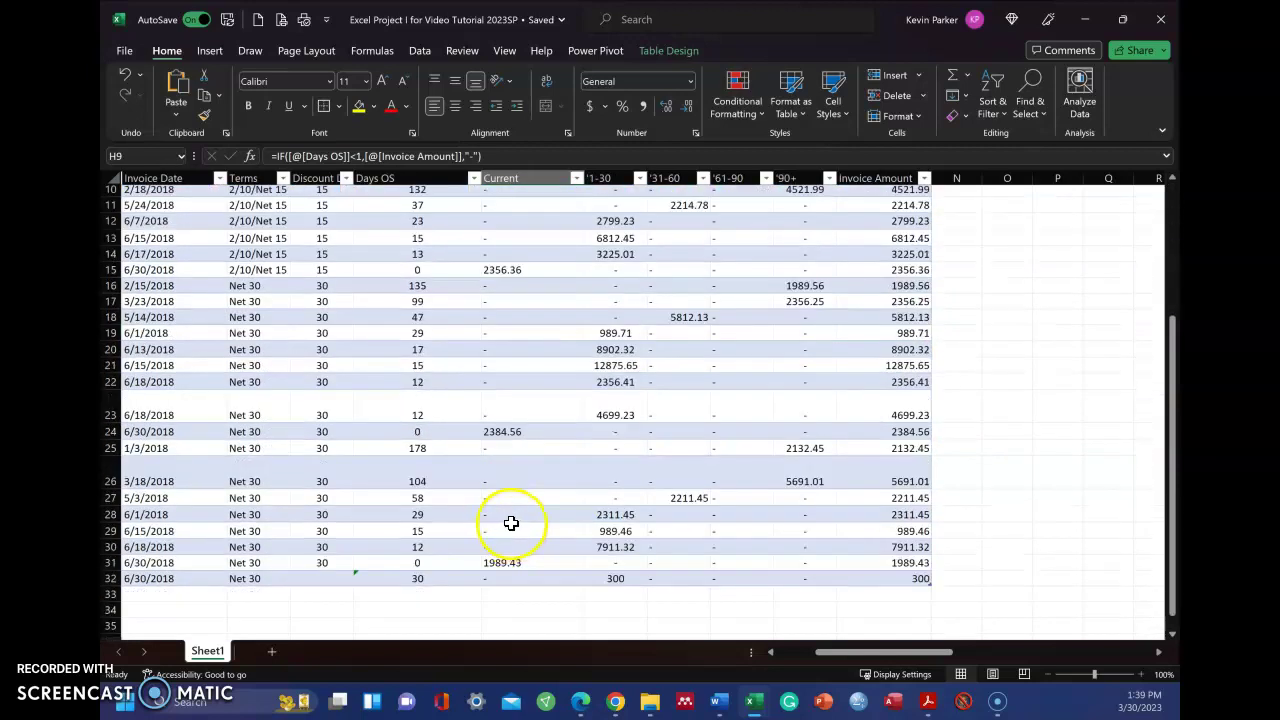
scroll(531, 514, "up", 5)
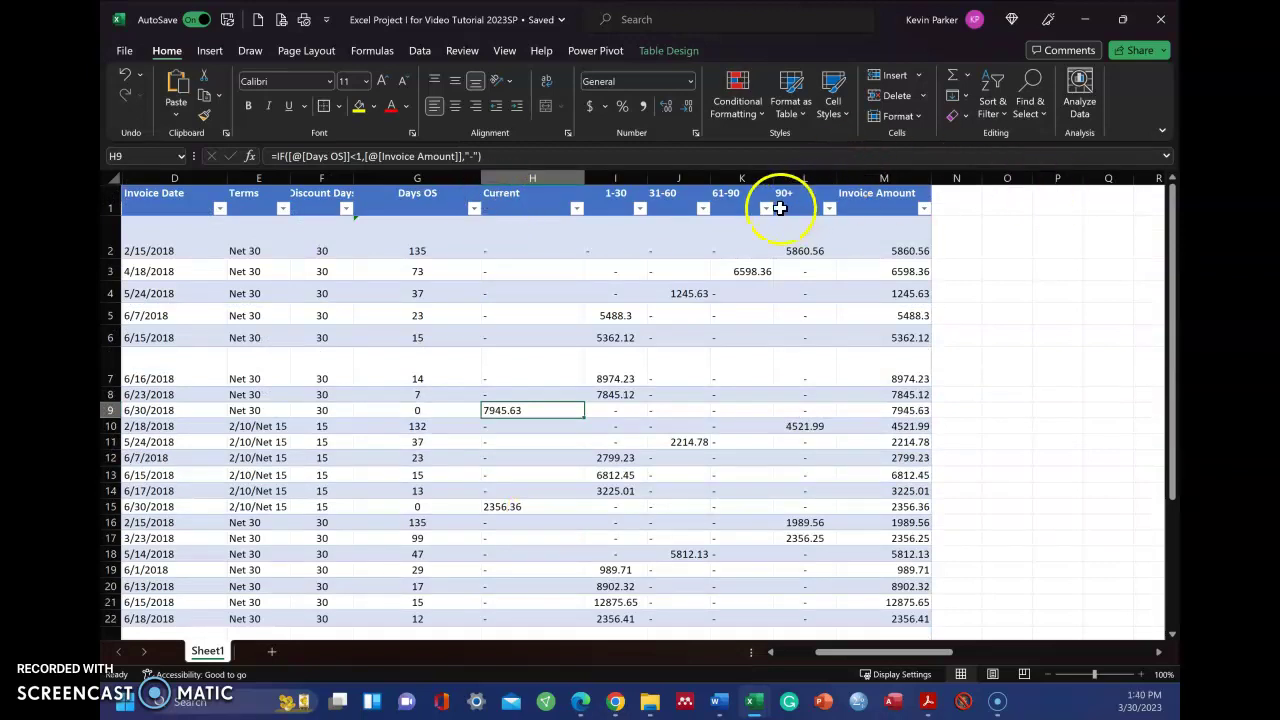
left_click(799, 249)
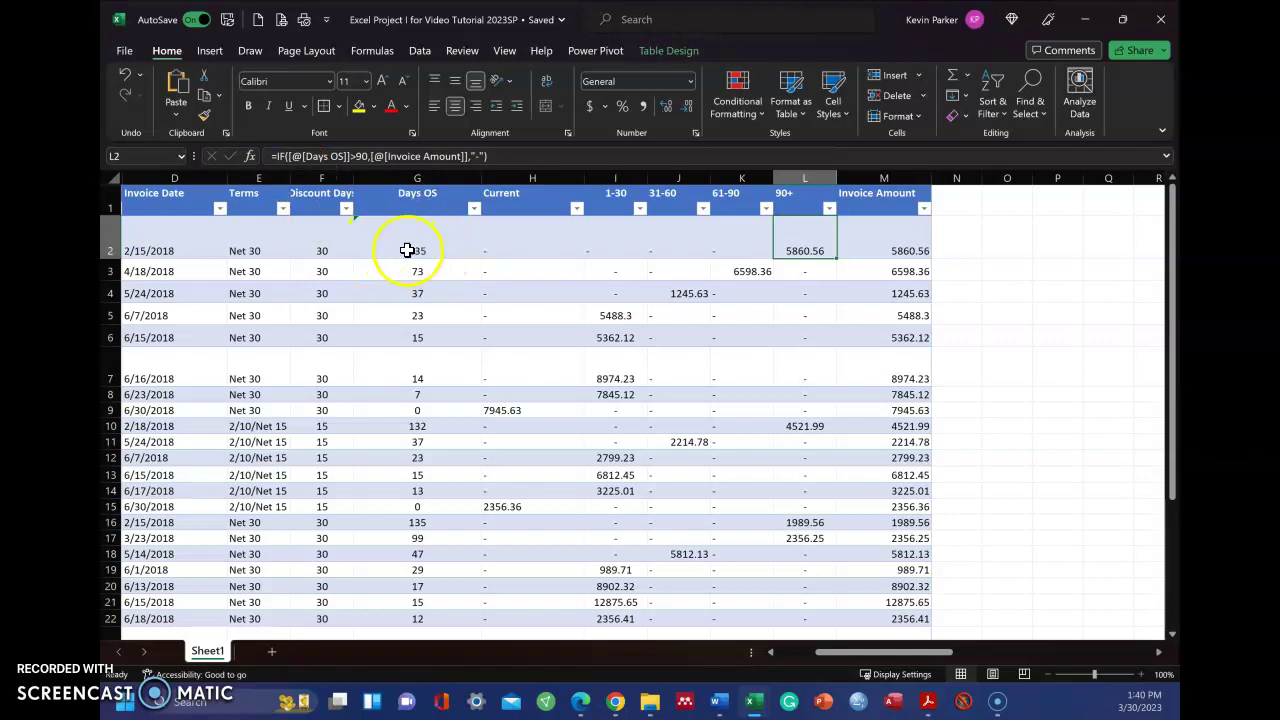
left_click(500, 238)
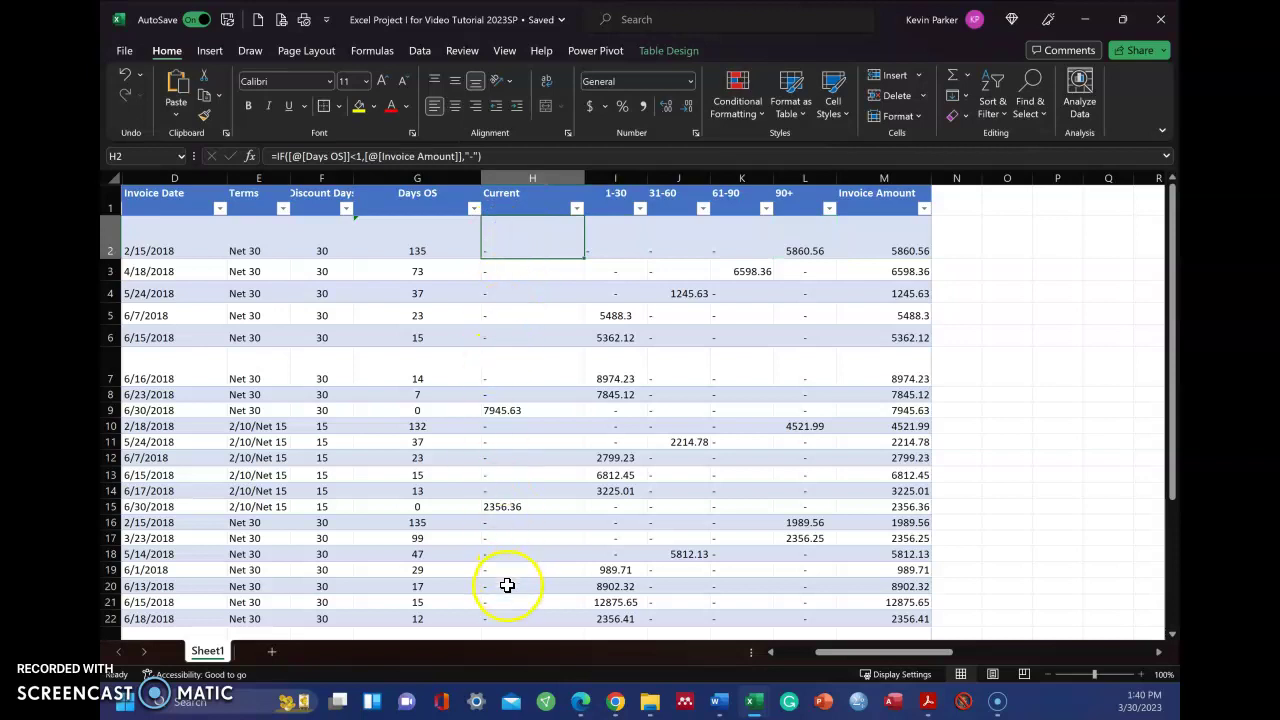
left_click(812, 230)
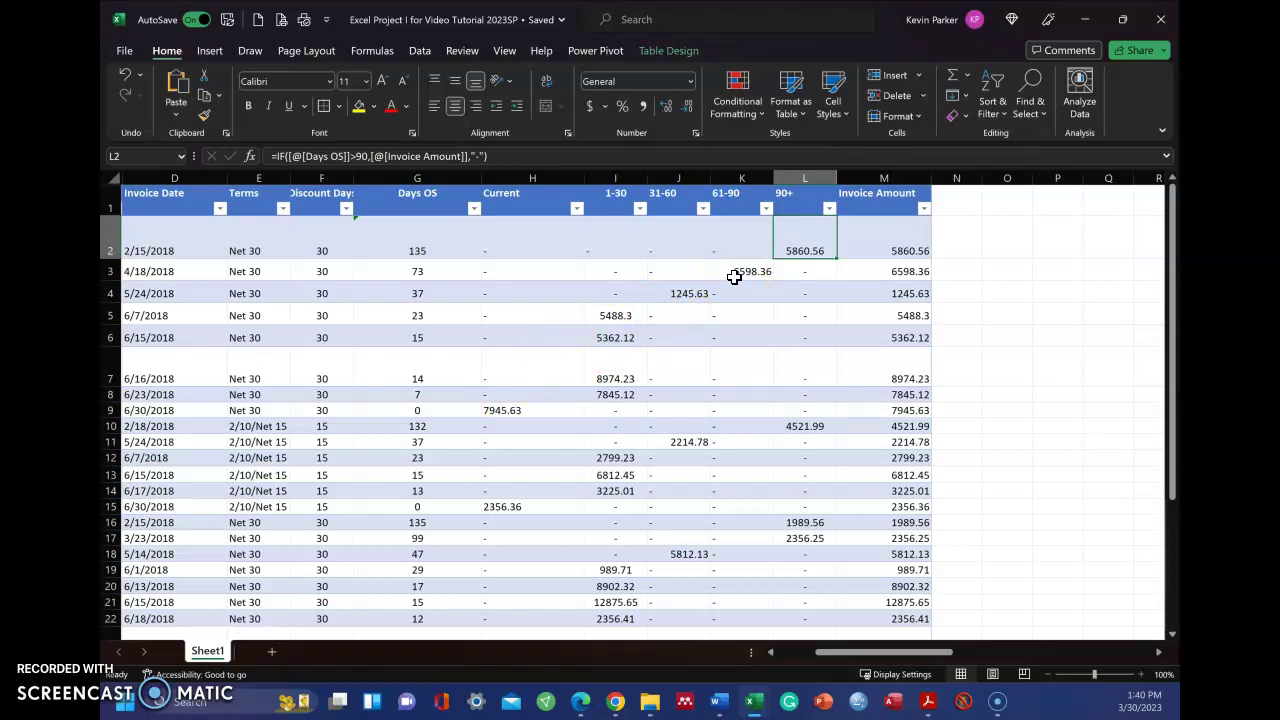
left_click(606, 239)
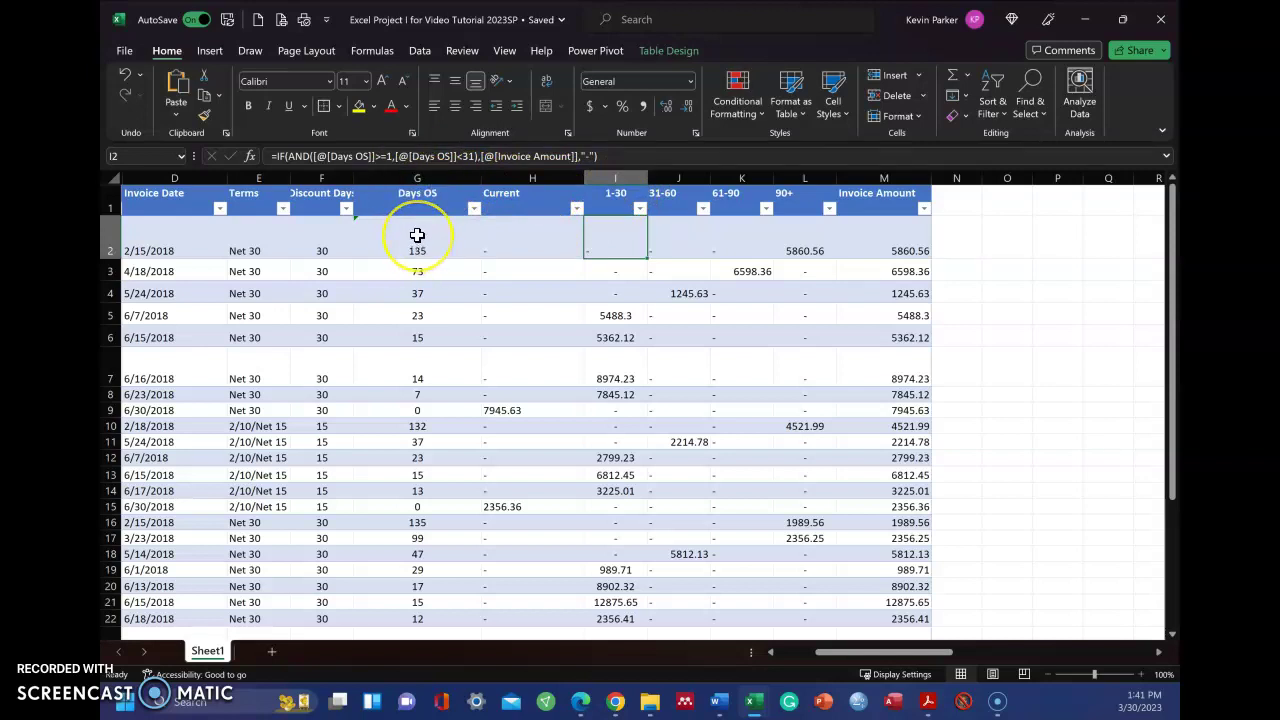
left_click(619, 208)
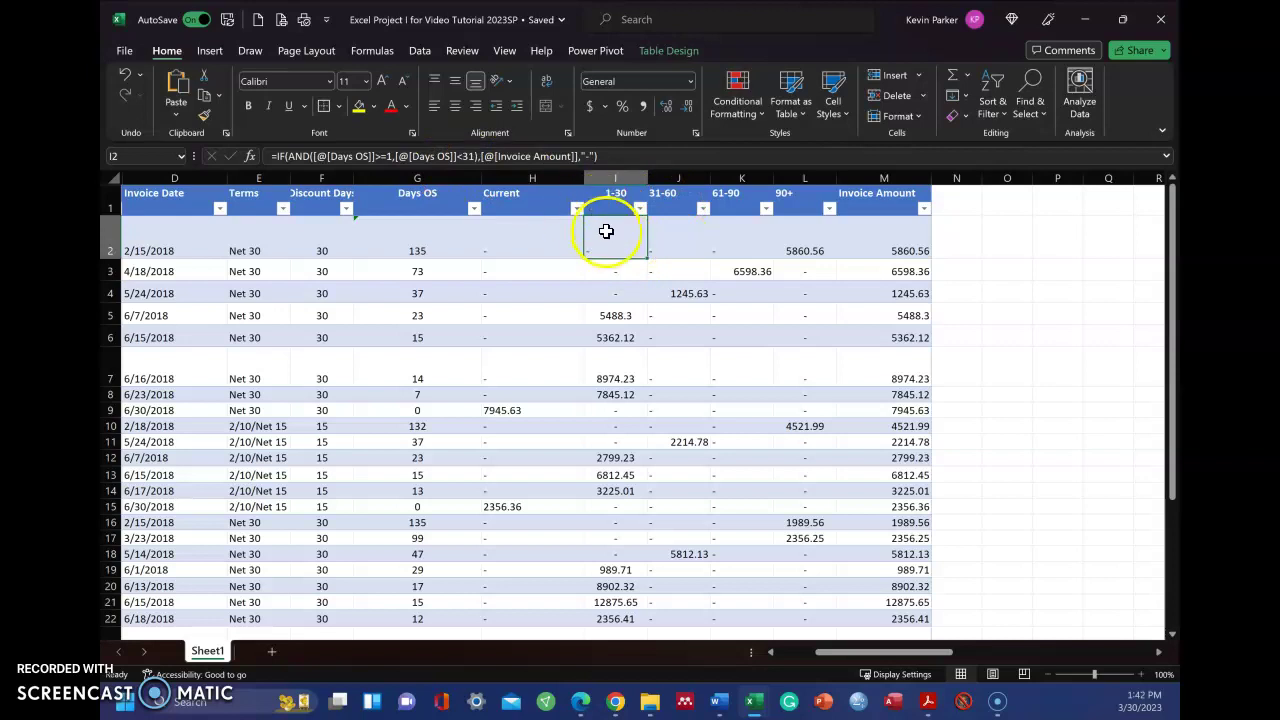
left_click(609, 318)
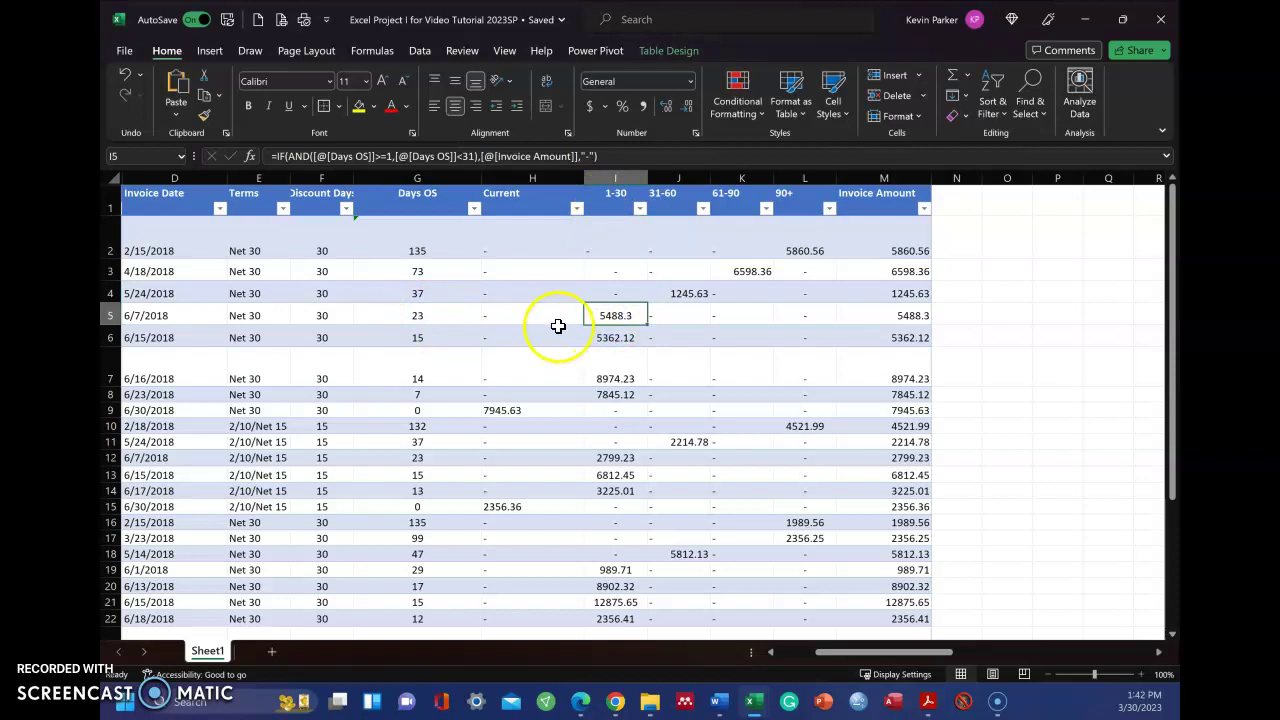
left_click(694, 296)
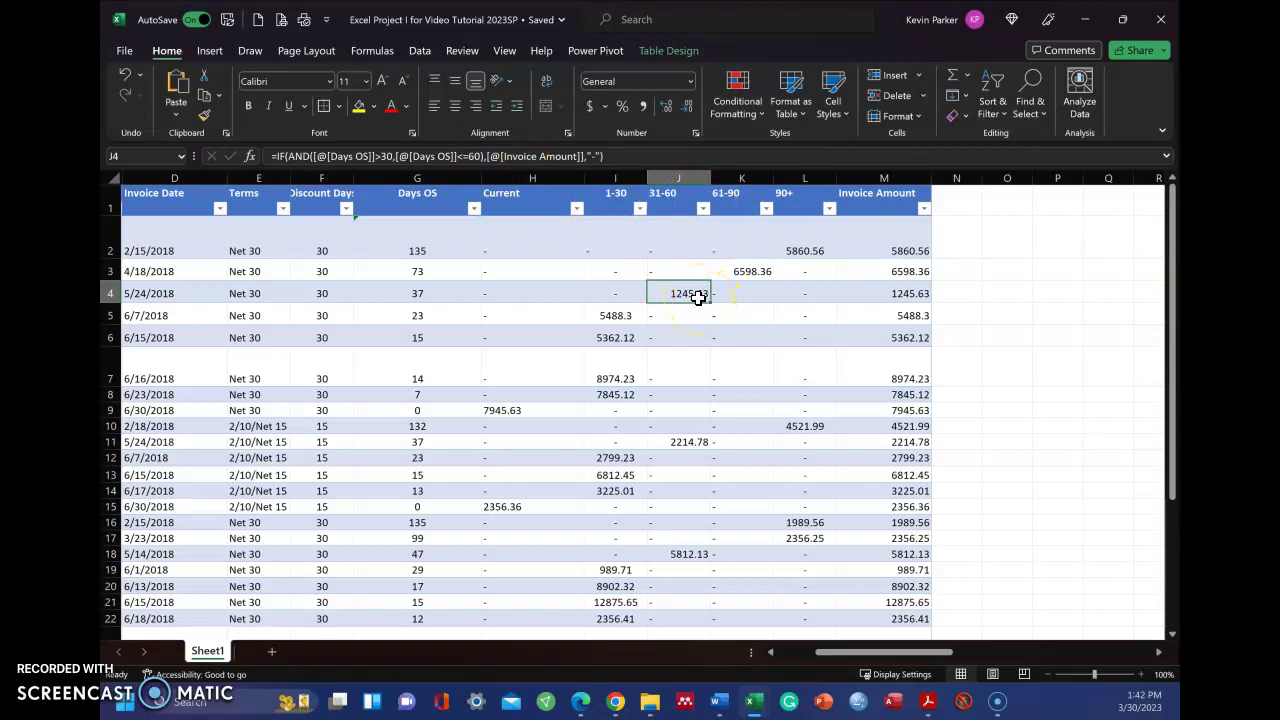
left_click(754, 273)
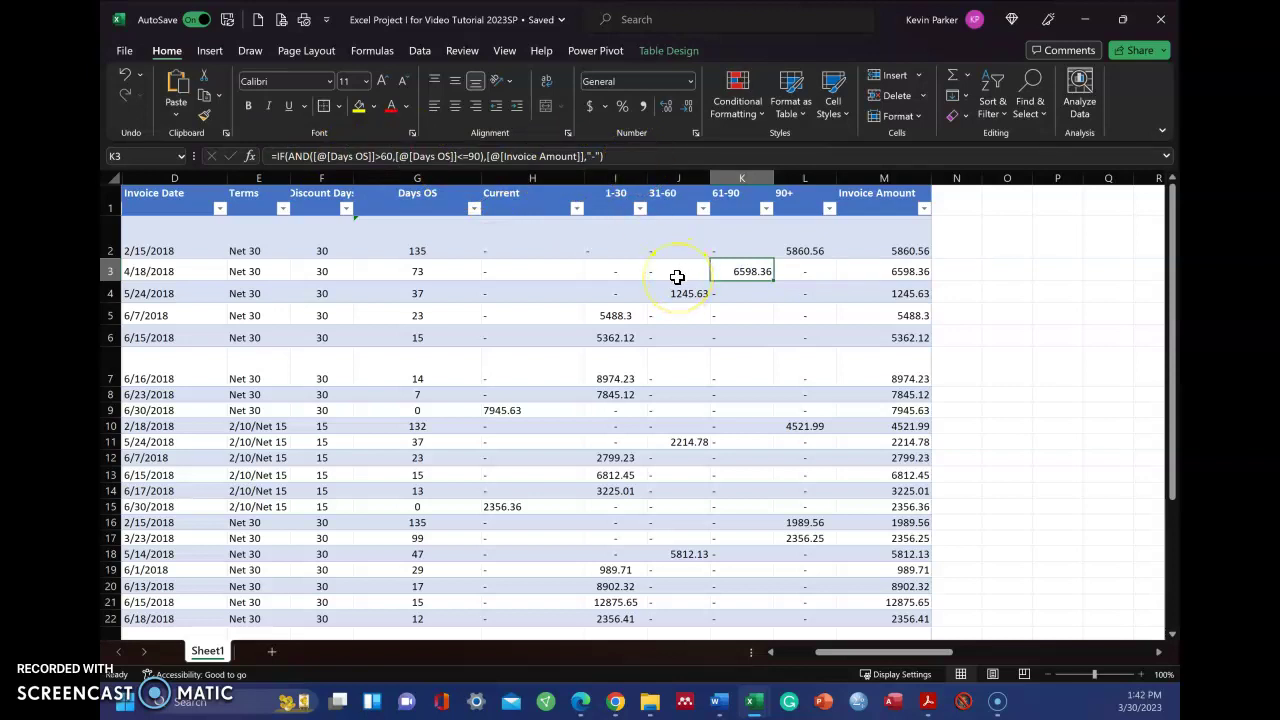
scroll(677, 277, "down", 5)
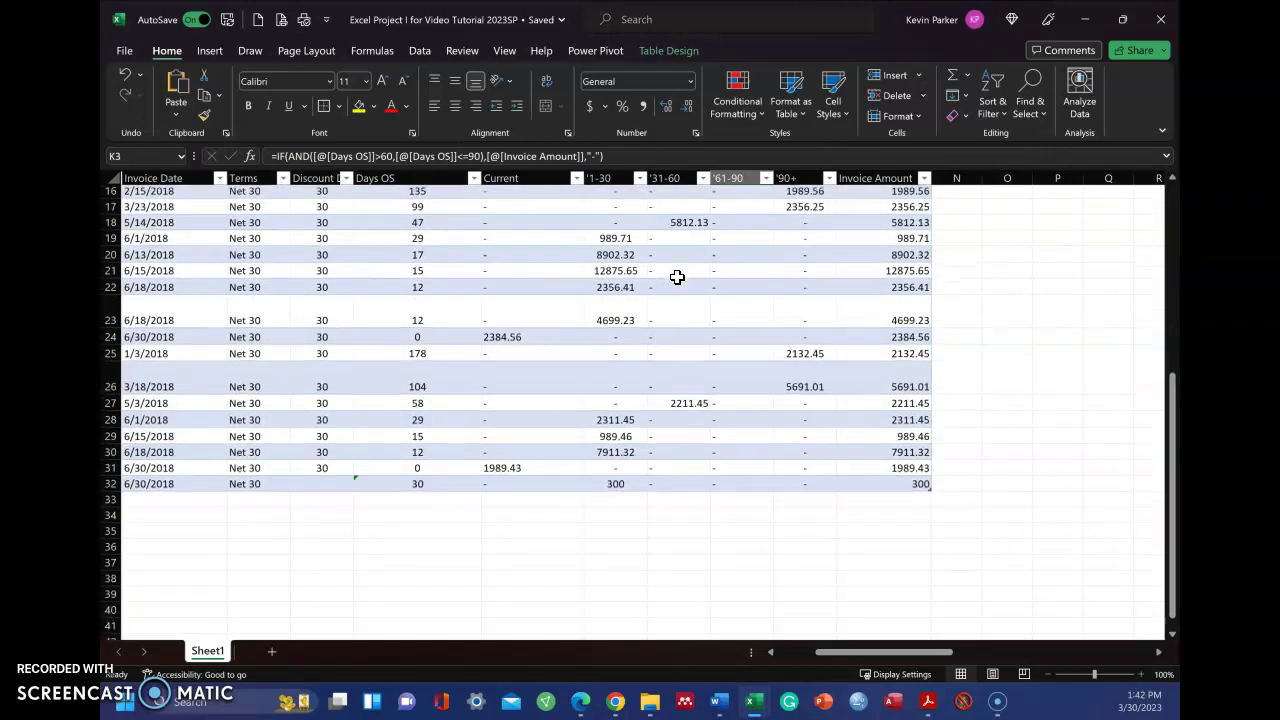
Scroll to the two aging PivotTables, check the first one's field list, and select S16:Y21.
scroll(677, 277, "up", 2)
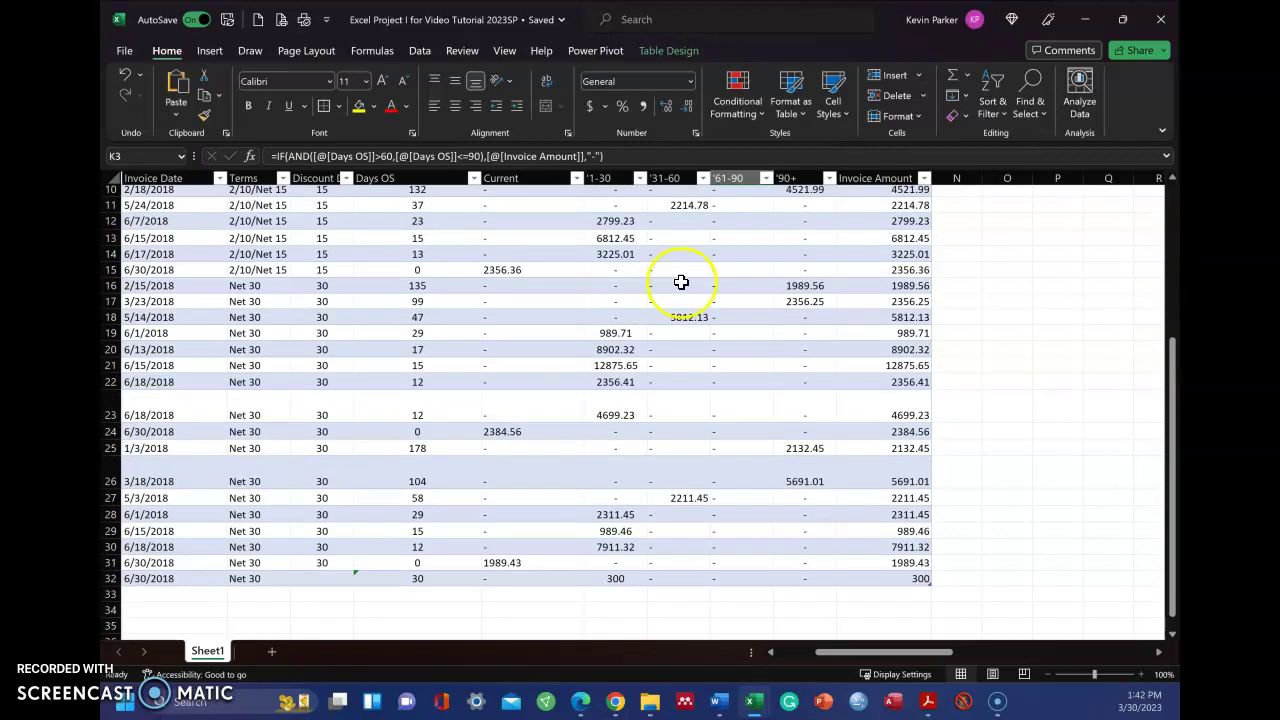
left_click_drag(849, 651, 962, 648)
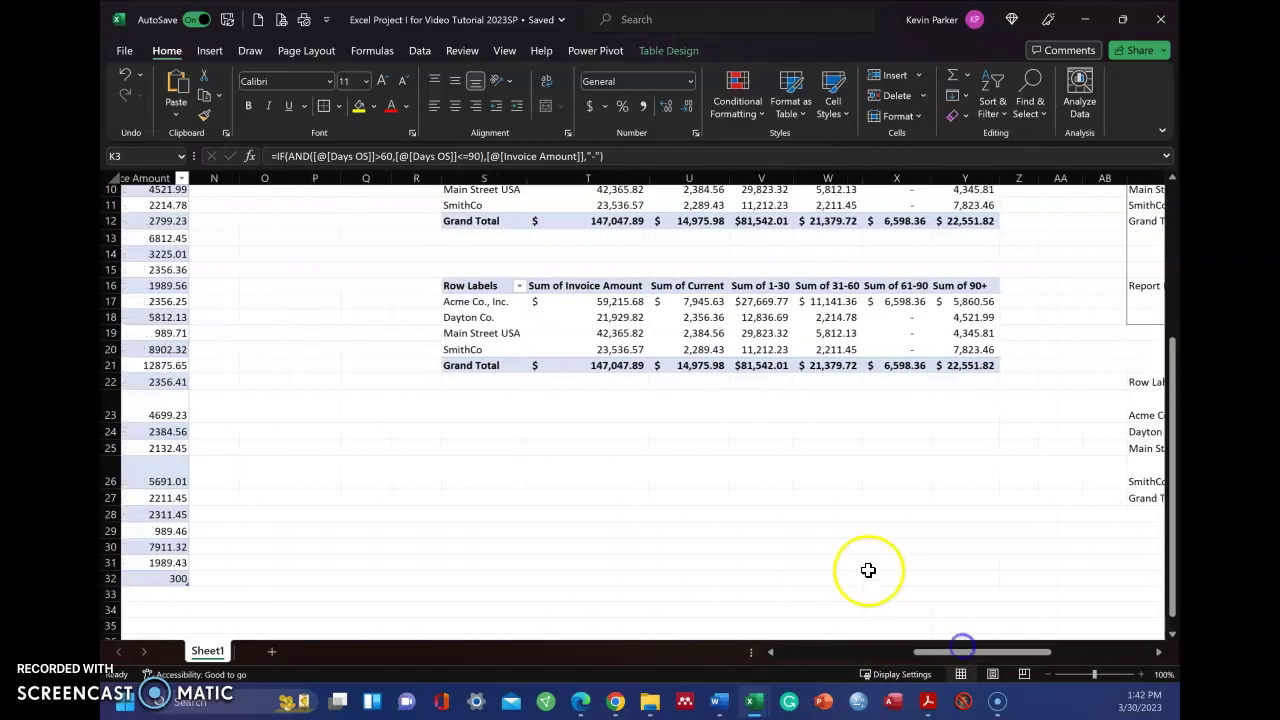
scroll(868, 570, "up", 3)
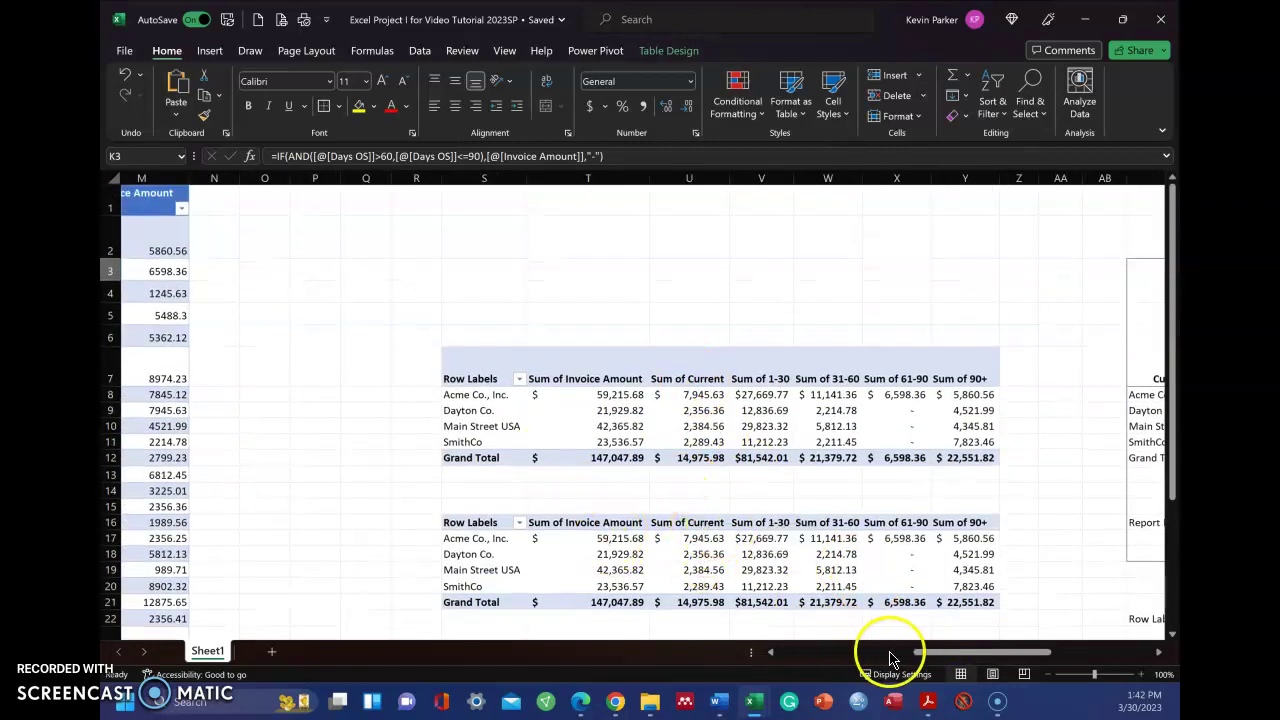
left_click_drag(934, 652, 948, 658)
left_click(566, 379)
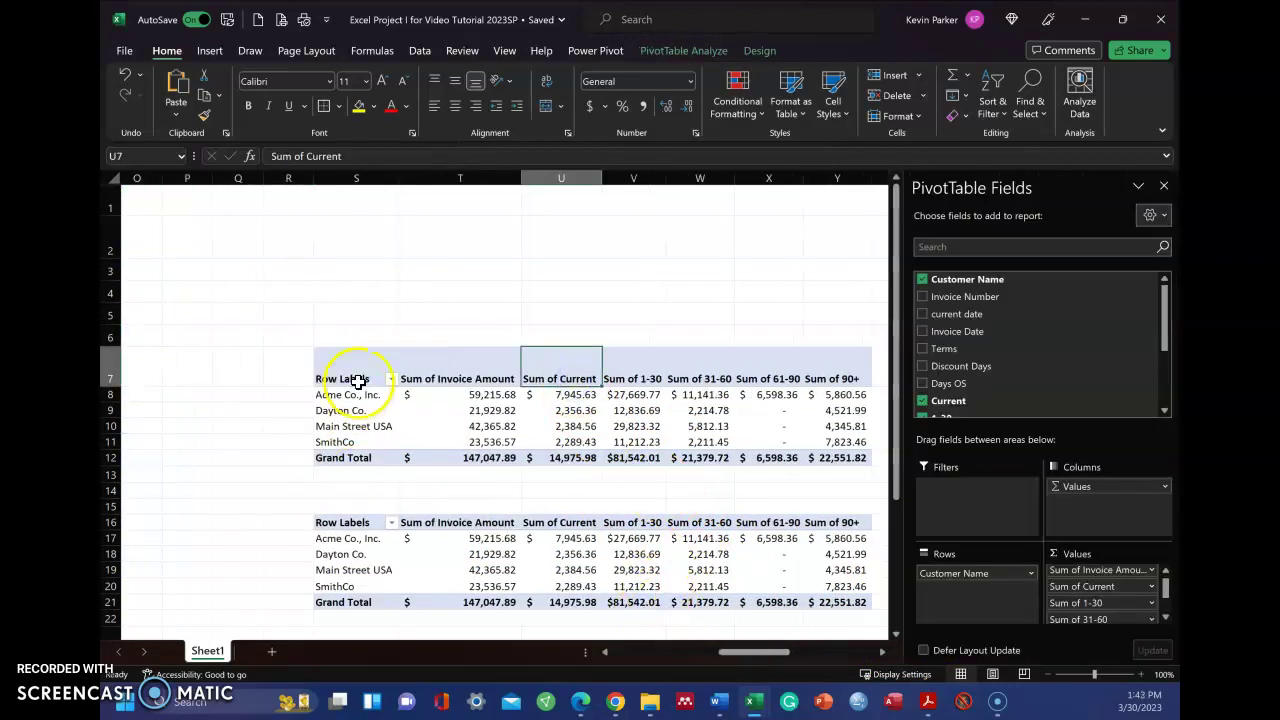
scroll(358, 381, "down", 1)
left_click(1163, 186)
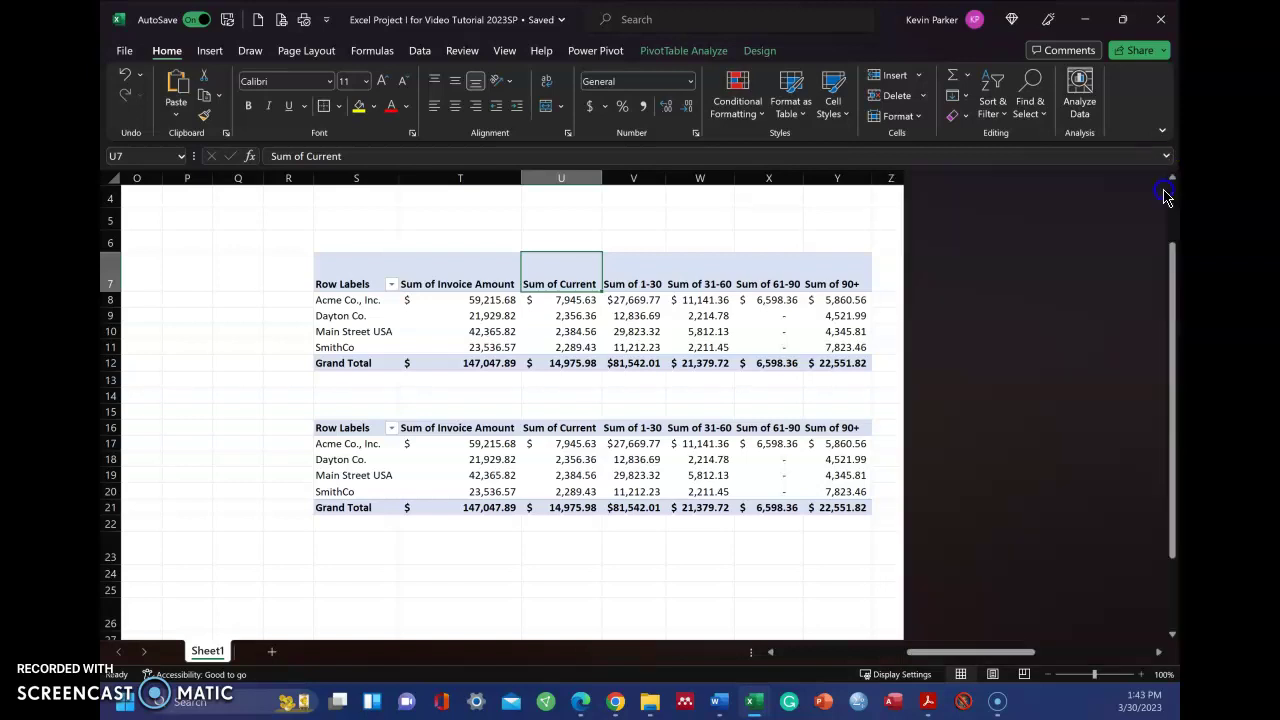
left_click_drag(318, 428, 847, 510)
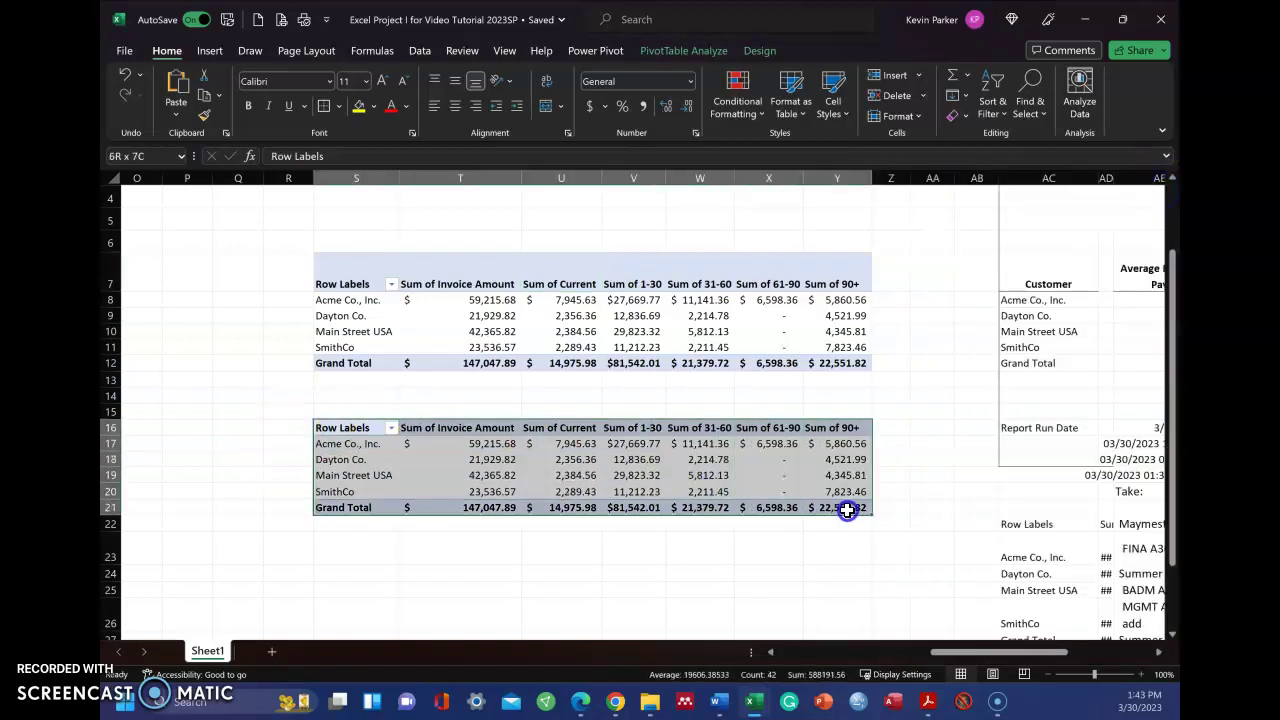
Delete the second PivotTable and start a new PivotTable from a range at S16.
key("Delete")
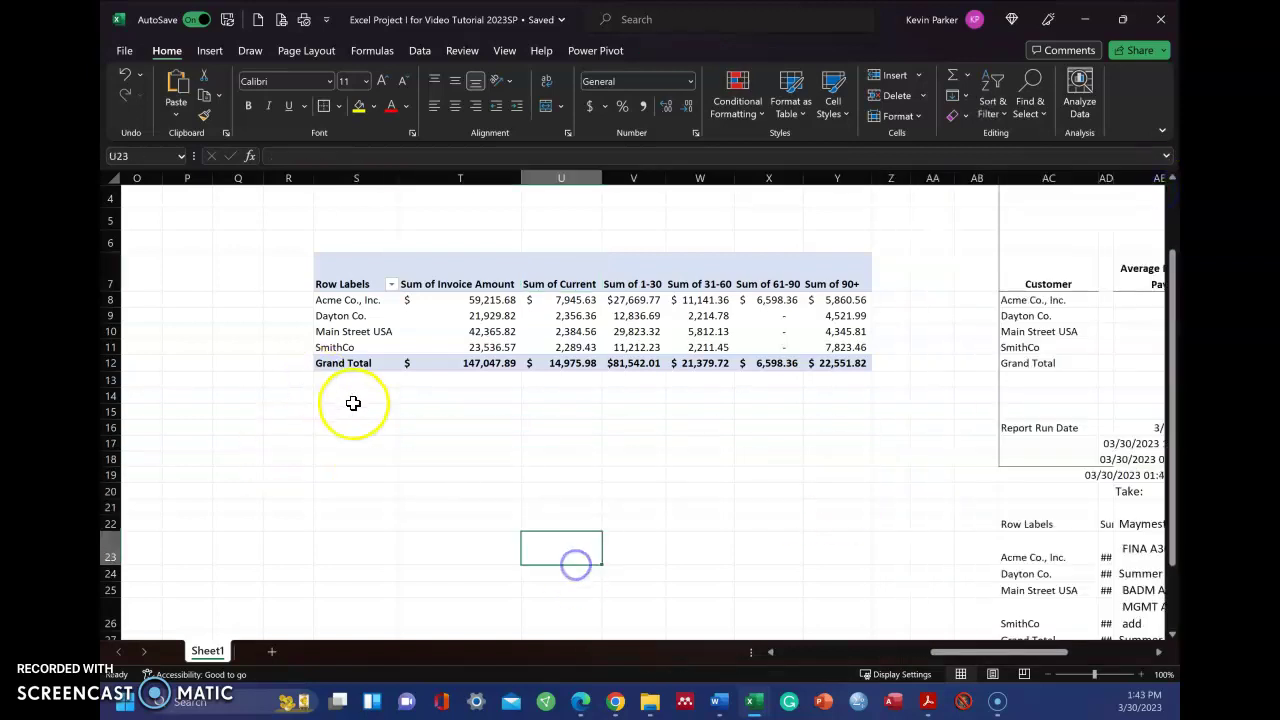
left_click(348, 428)
left_click(209, 51)
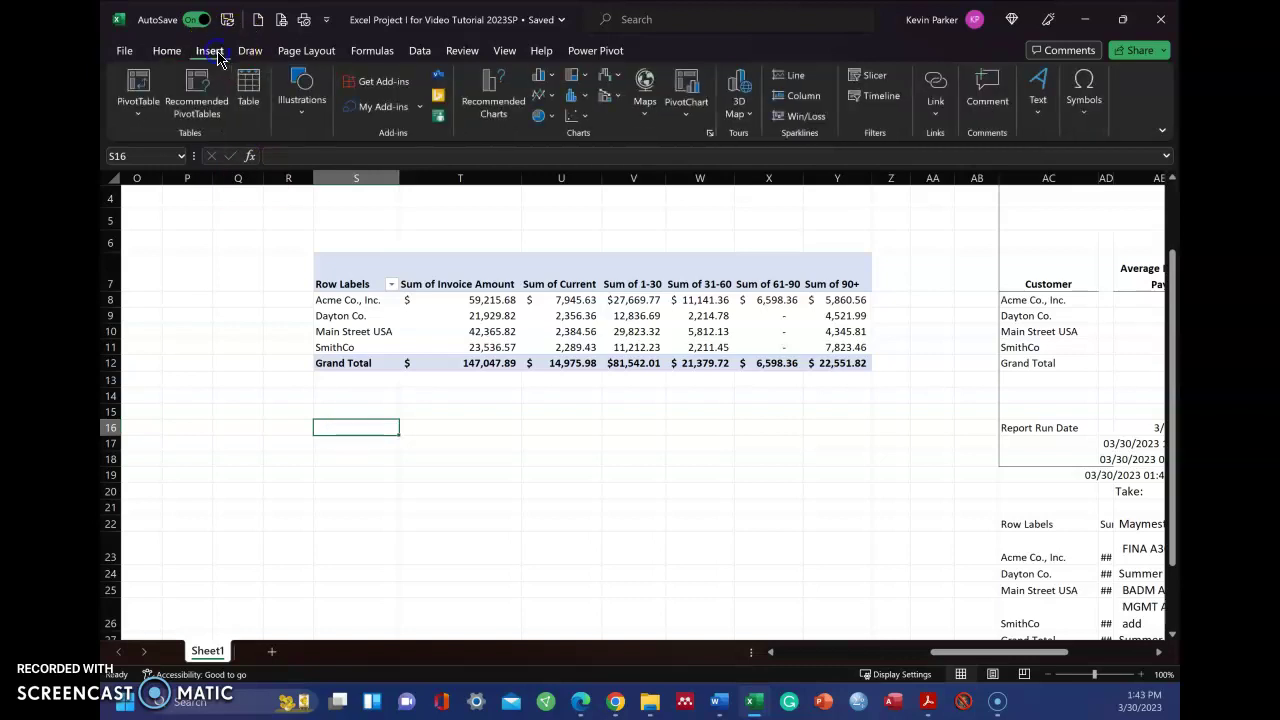
left_click(150, 88)
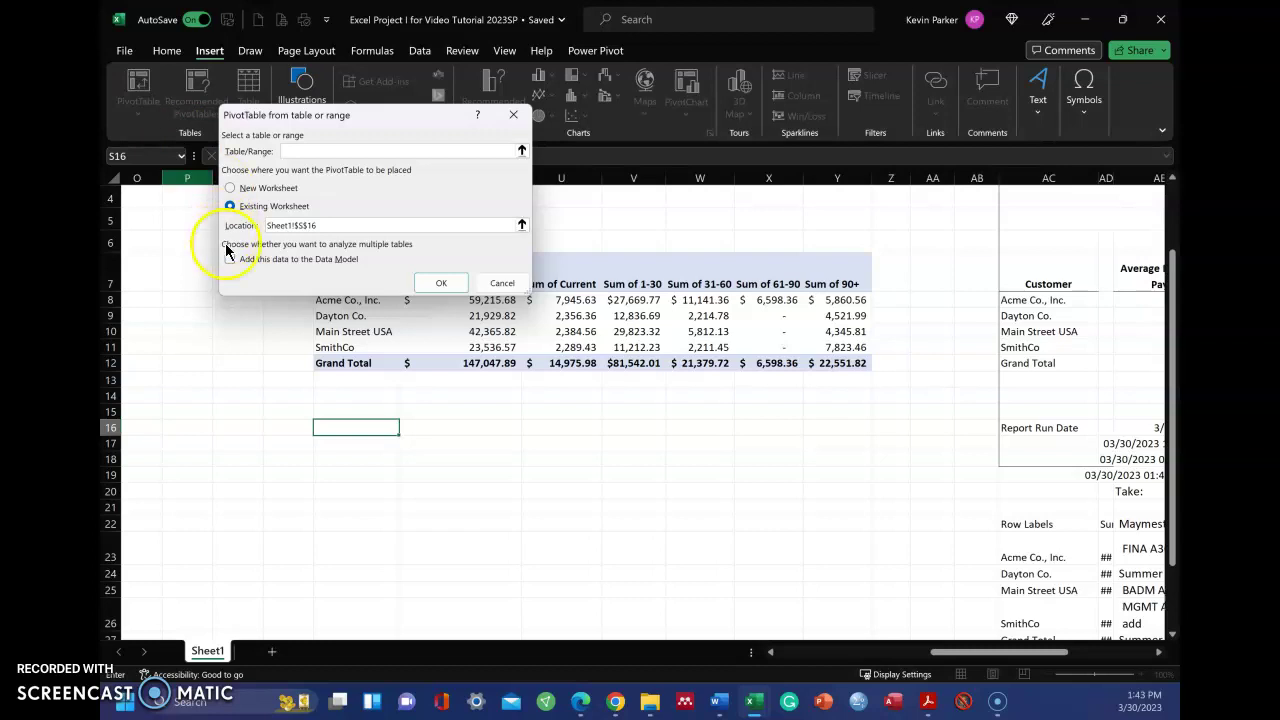
Move the PivotTable dialog aside, review the data, and close it without creating anything.
left_click(963, 653)
left_click_drag(963, 653, 790, 652)
left_click_drag(383, 107, 808, 160)
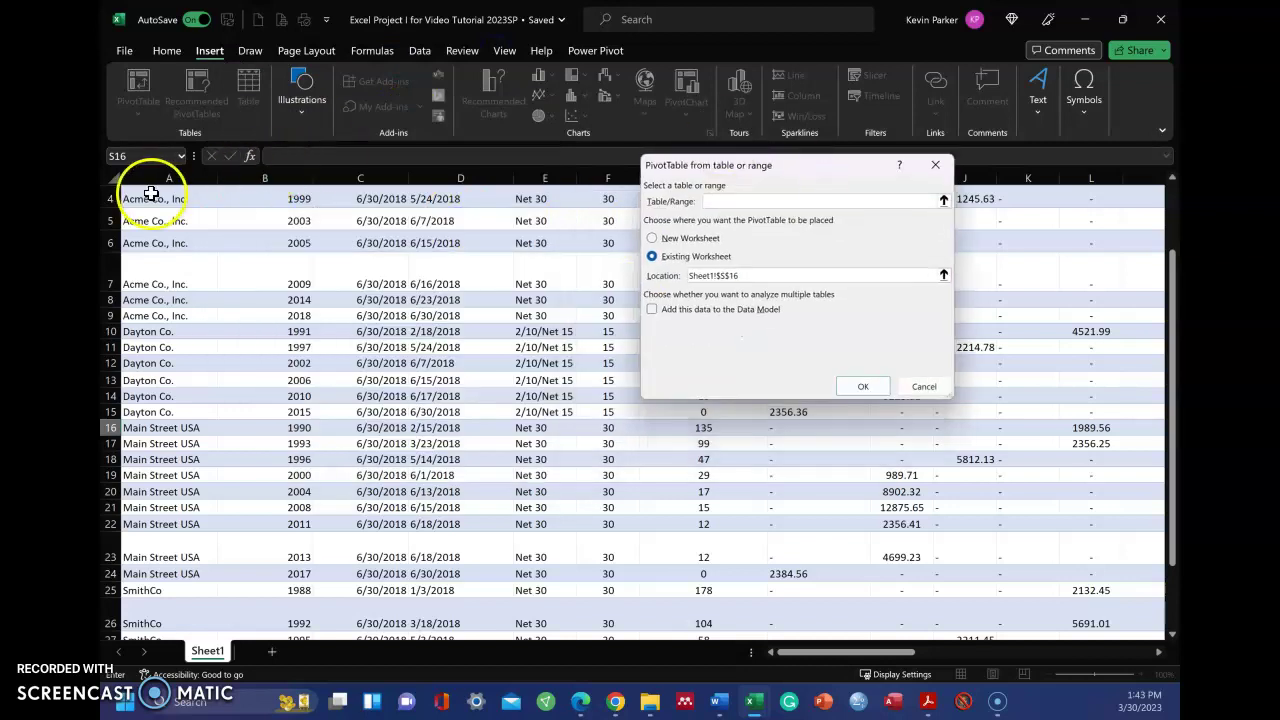
left_click_drag(206, 204, 966, 272)
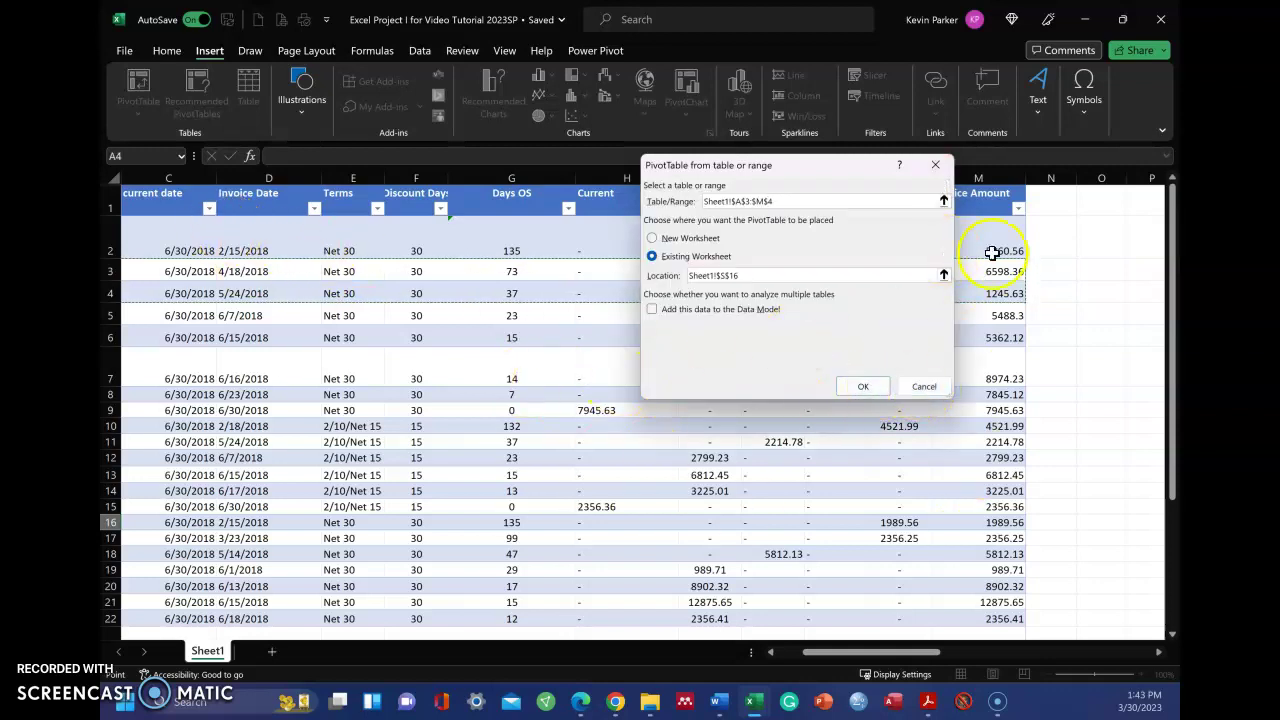
left_click_drag(995, 200, 263, 567)
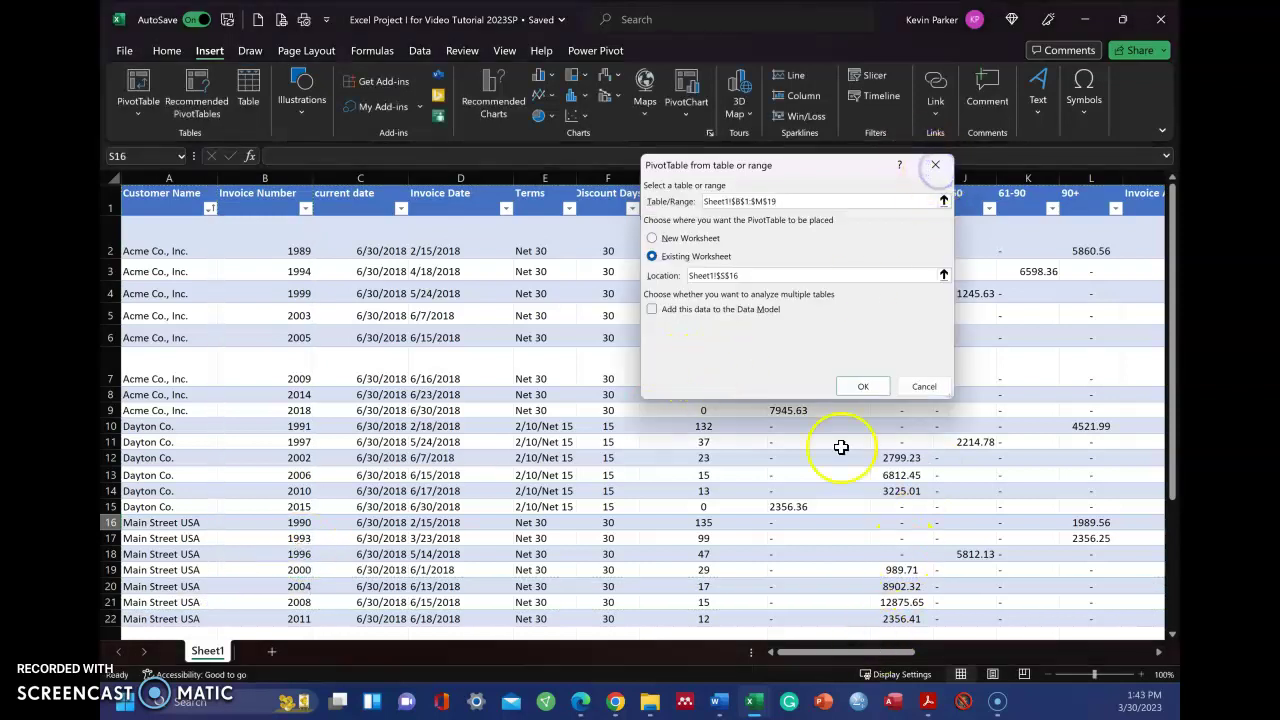
left_click_drag(897, 652, 1038, 660)
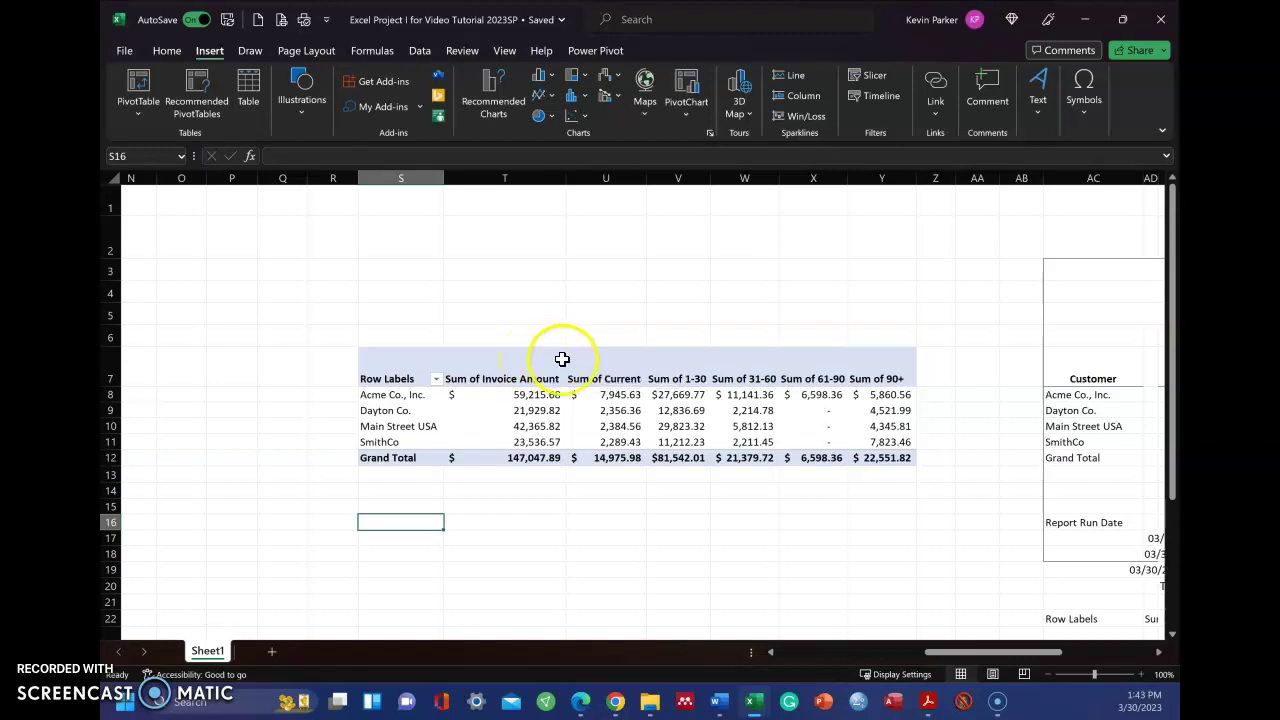
Try moving the Acme Co., Inc. Current total 7,945.63 and dismiss the PivotTable warning.
left_click(570, 366)
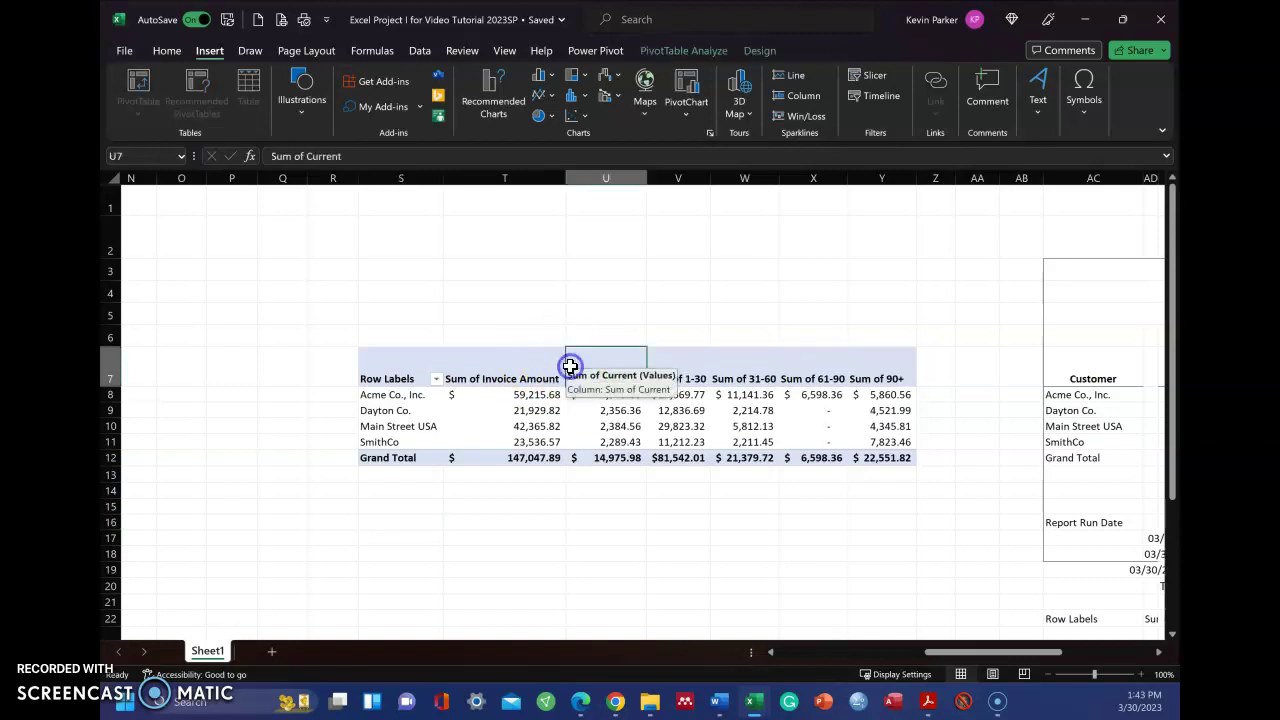
left_click(430, 370)
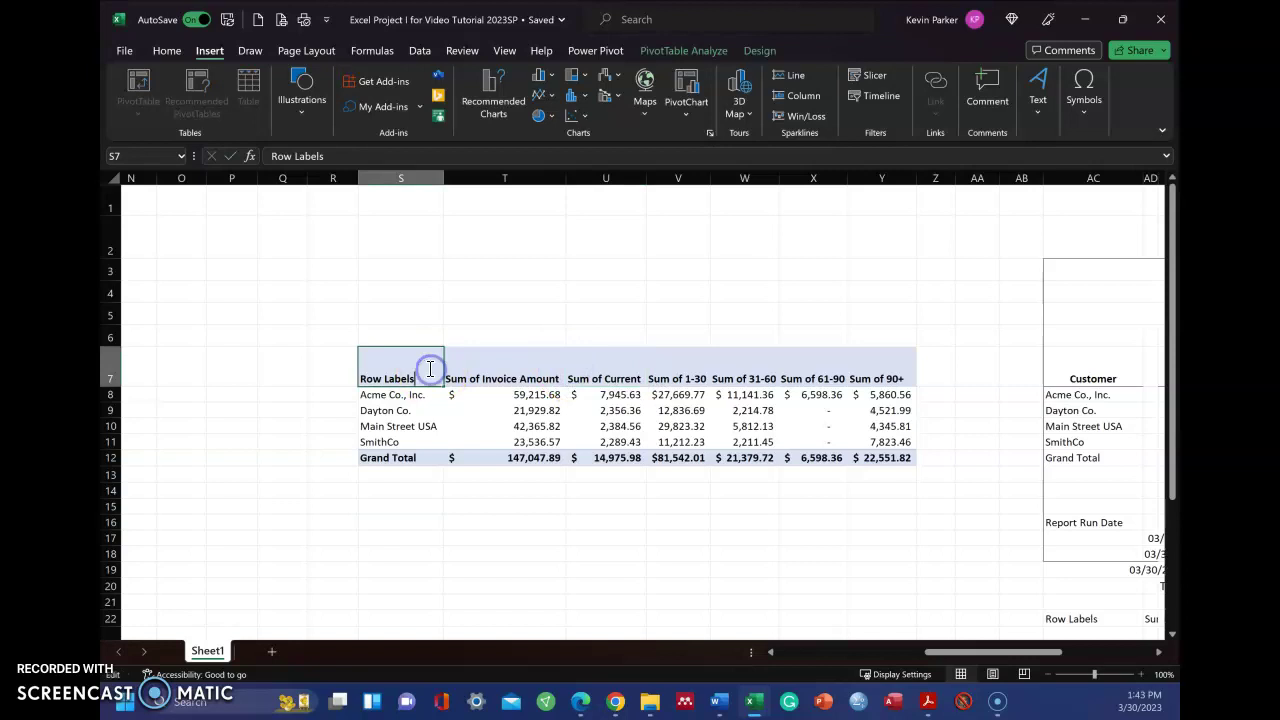
left_click(680, 51)
left_click(610, 394)
left_click_drag(608, 401, 397, 372)
left_click(645, 393)
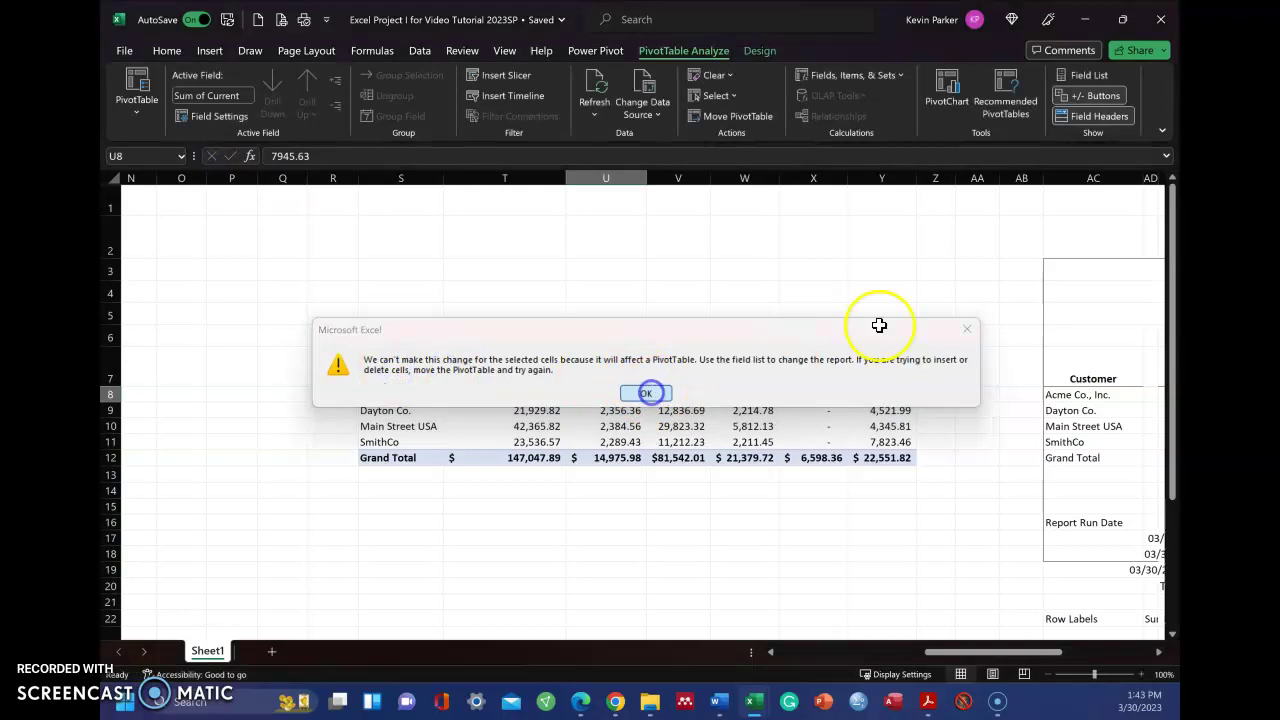
left_click(967, 330)
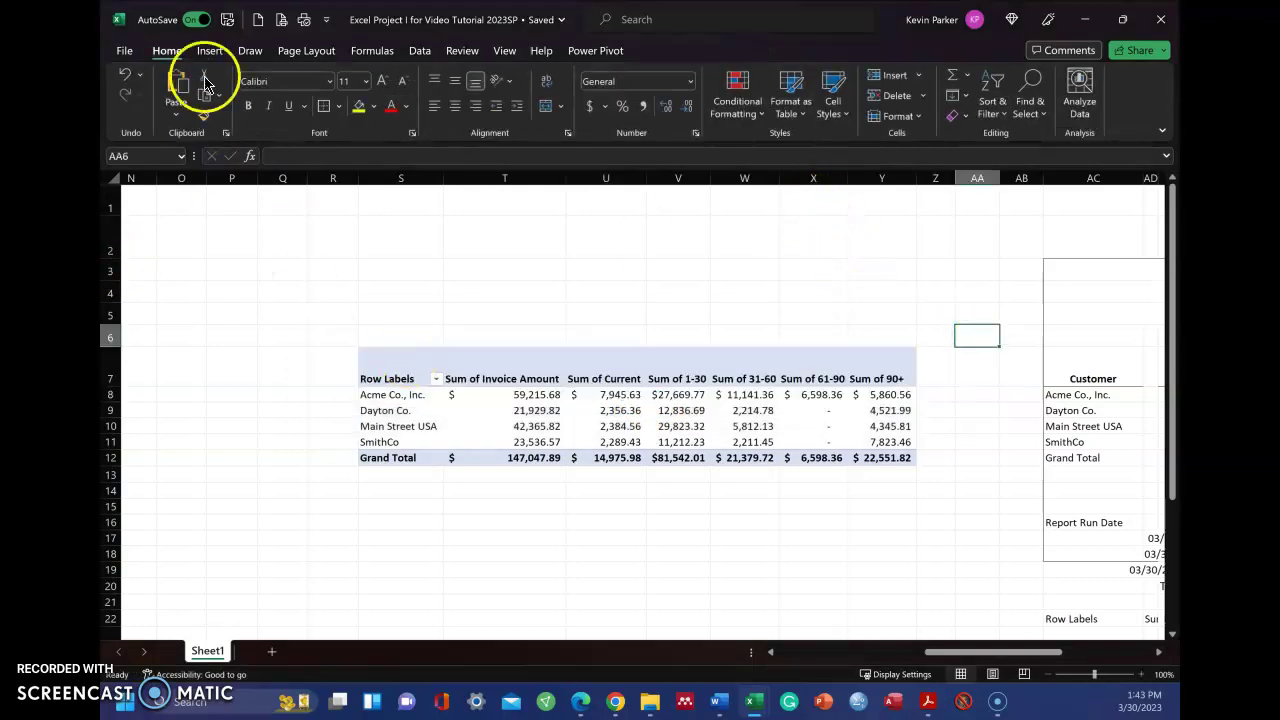
Undo to restore the second PivotTable and open Field Settings for Customer Name.
left_click(122, 76)
scroll(520, 329, "down", 1)
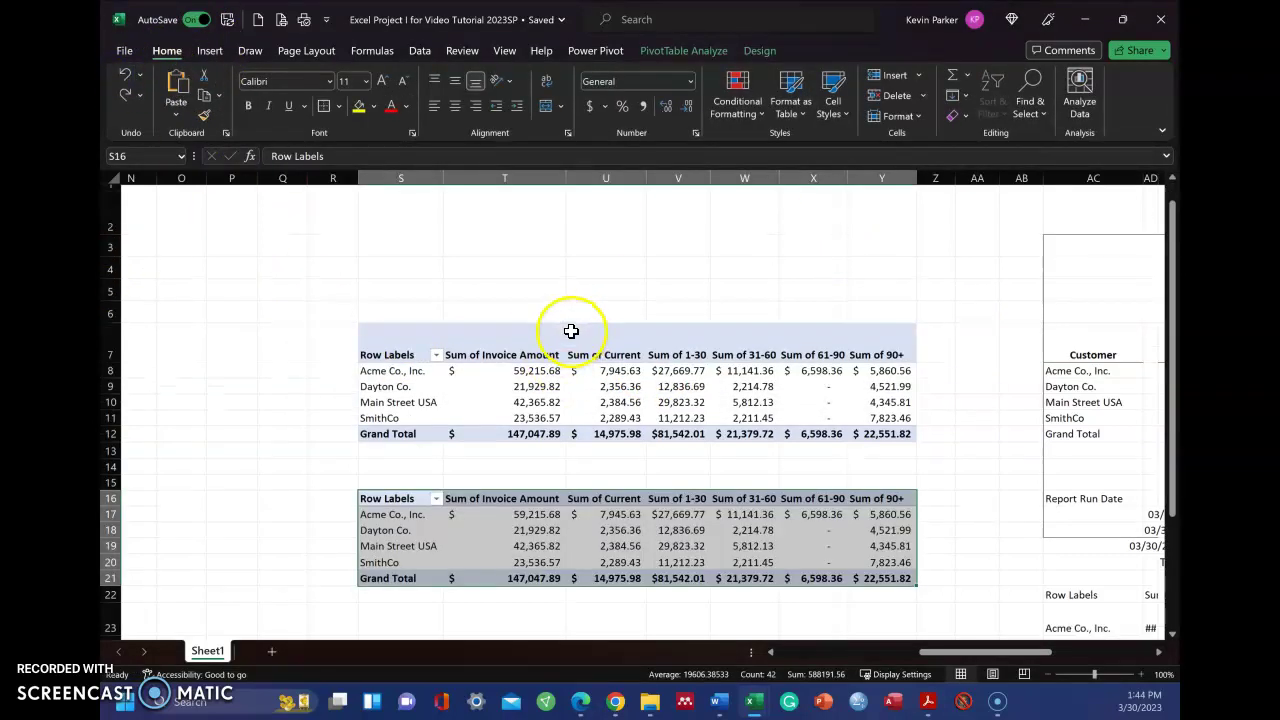
left_click(451, 424)
double_click(402, 426)
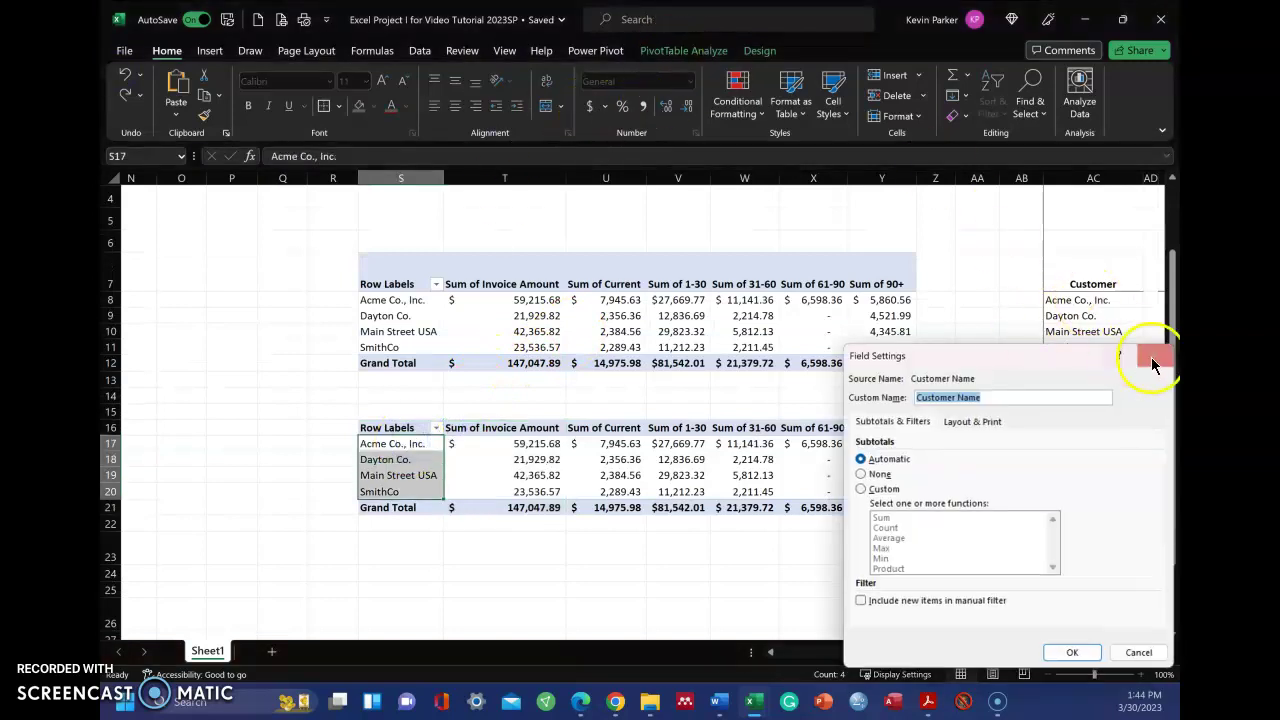
Cancel the Customer Name Field Settings and scroll the pivots back into view.
left_click(1140, 654)
scroll(891, 514, "right", 6)
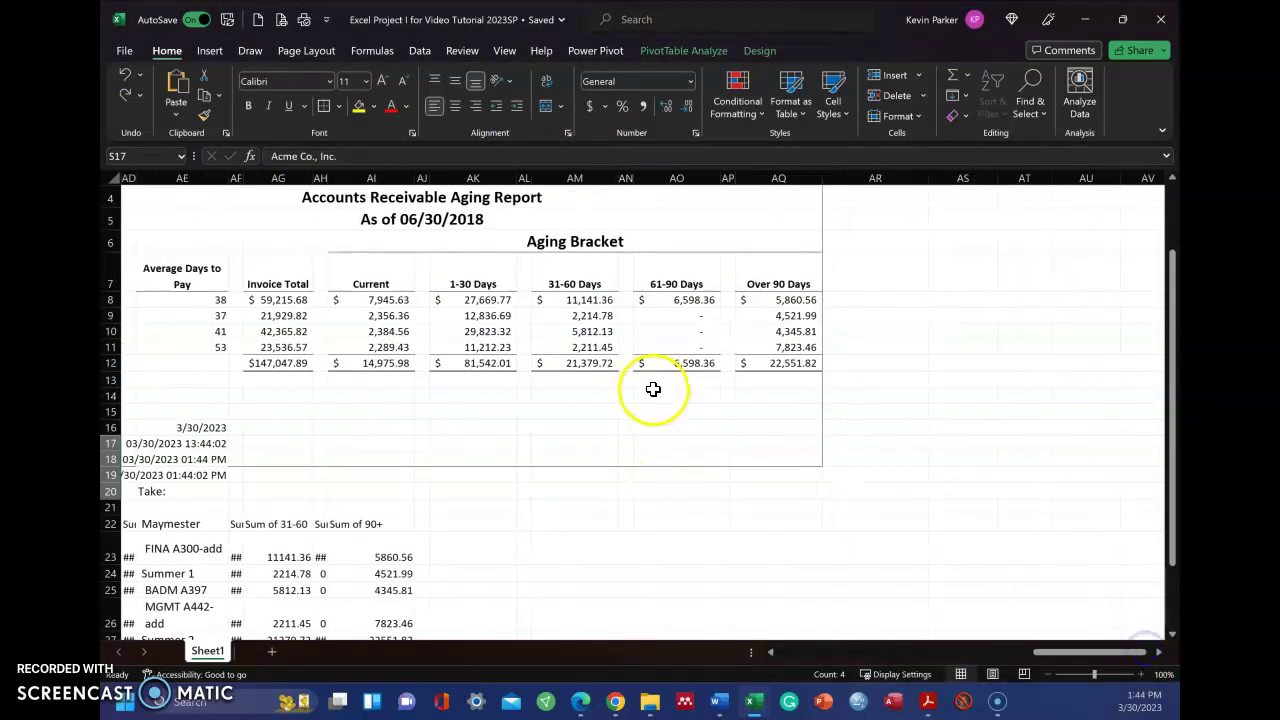
left_click_drag(1066, 657, 866, 594)
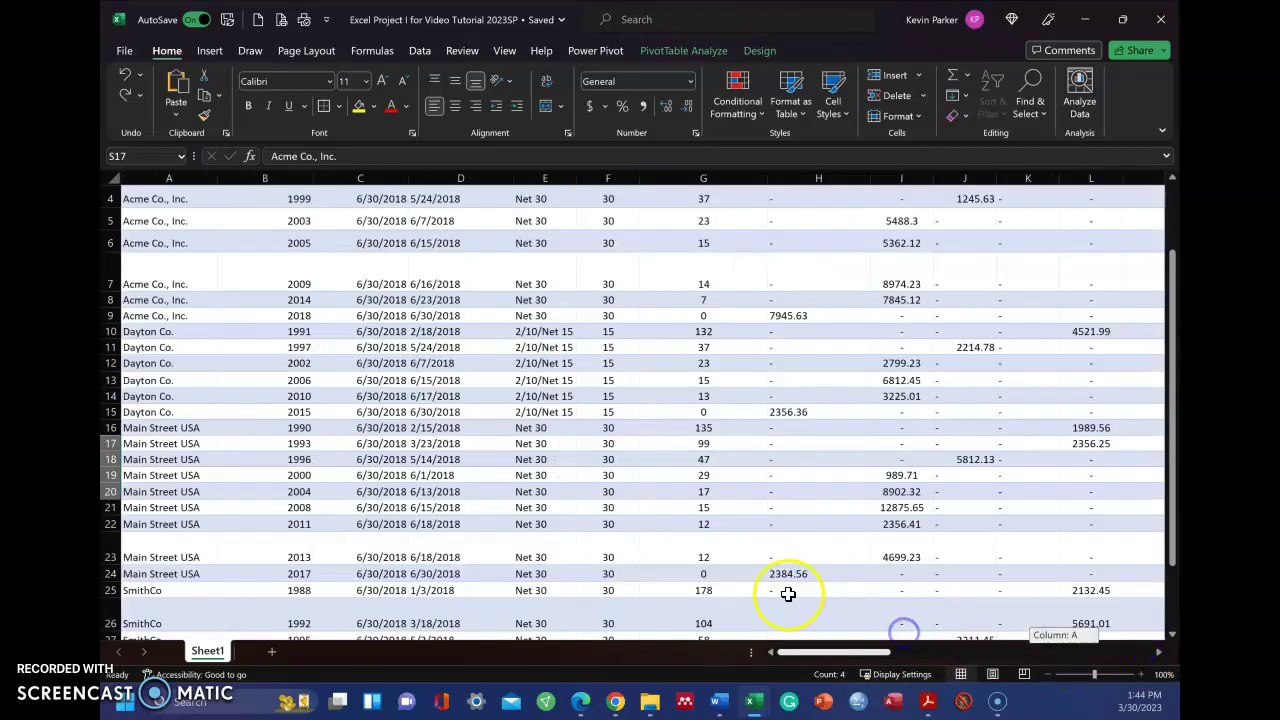
left_click_drag(893, 660, 1022, 658)
Check Sum of Invoice Amount value settings, then open Show Detail for Acme Co., Inc.
left_click(703, 398)
double_click(660, 432)
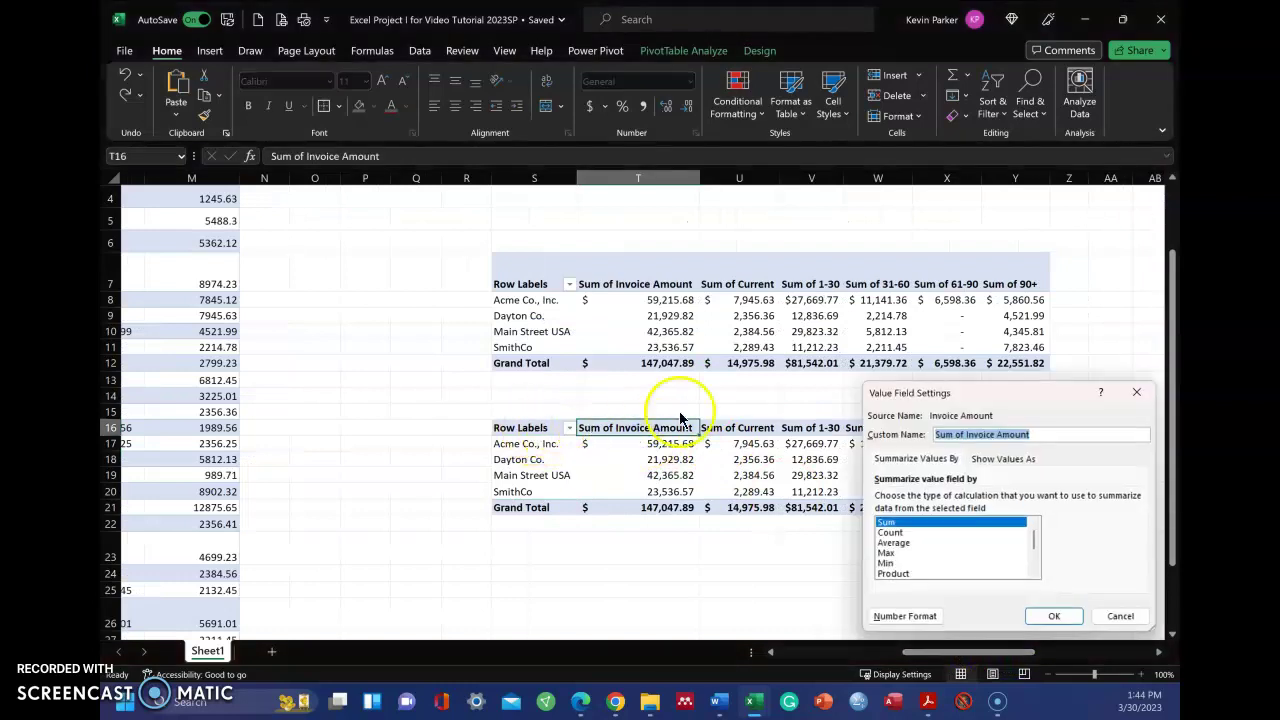
left_click(1119, 616)
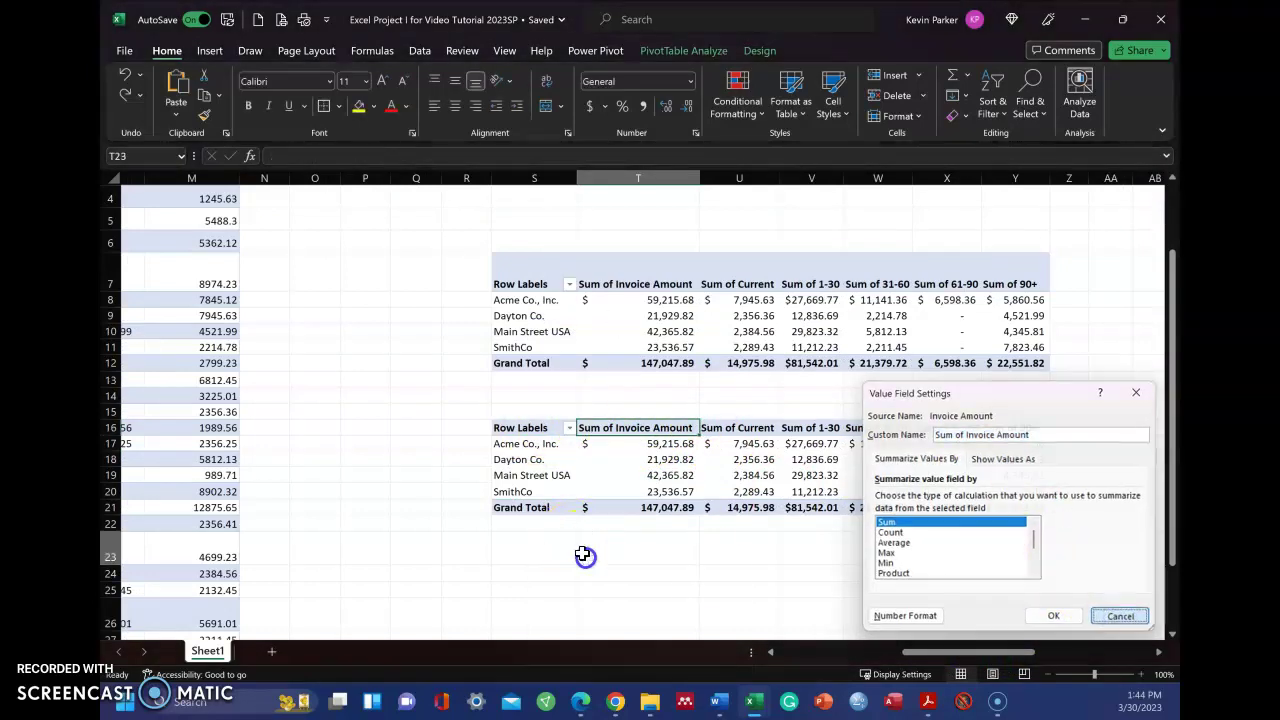
left_click(583, 554)
double_click(512, 443)
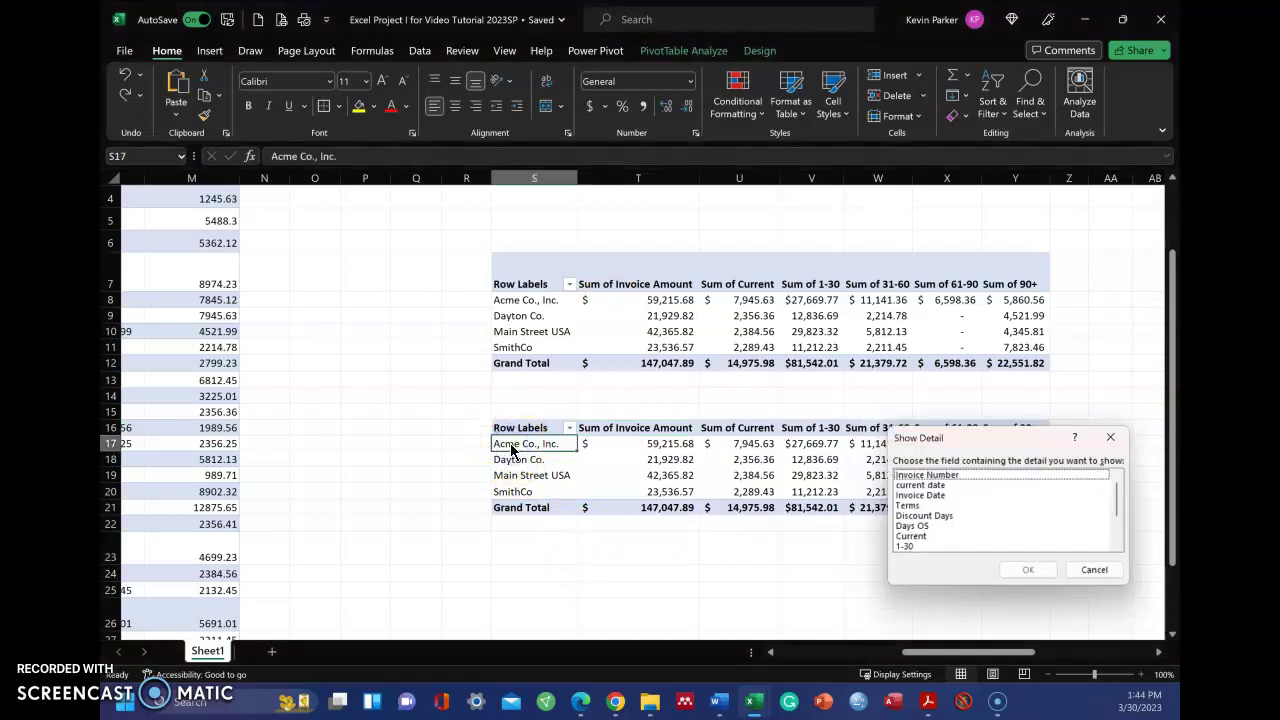
Cancel the Show Detail prompts for Acme Co., Inc. in both pivots without drilling down.
left_click(1094, 570)
double_click(532, 300)
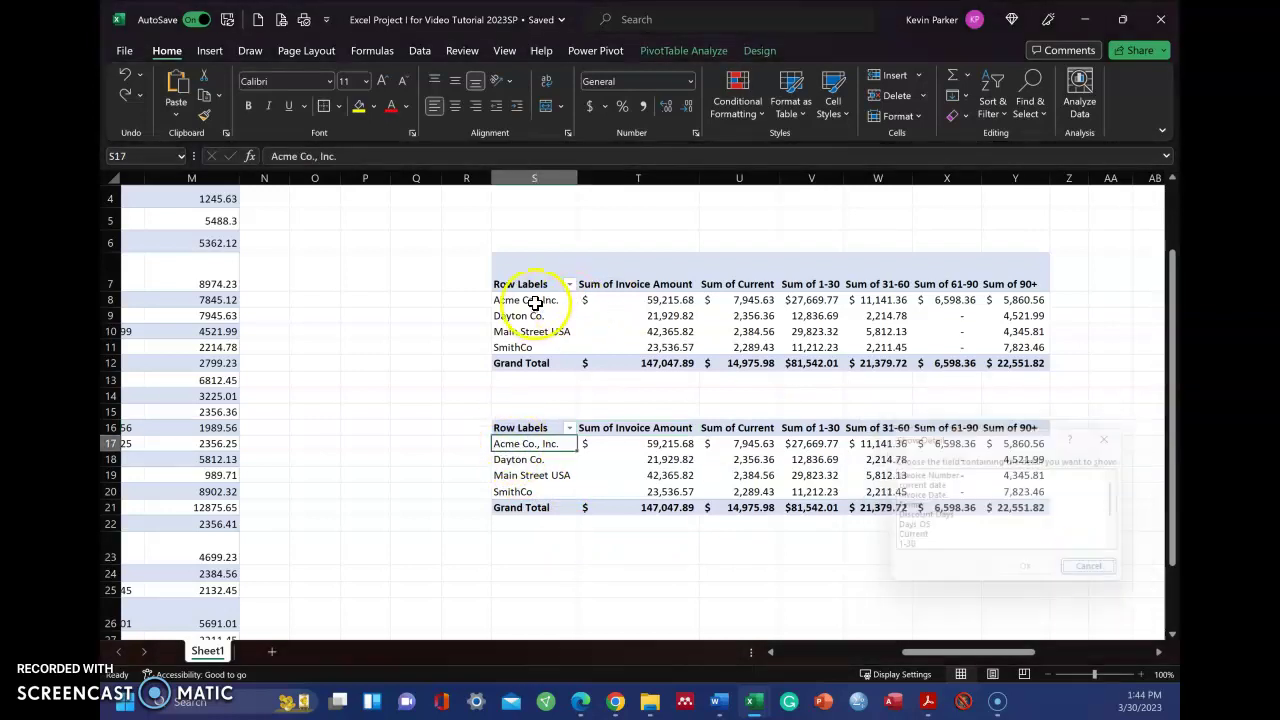
left_click(1094, 570)
left_click(548, 447)
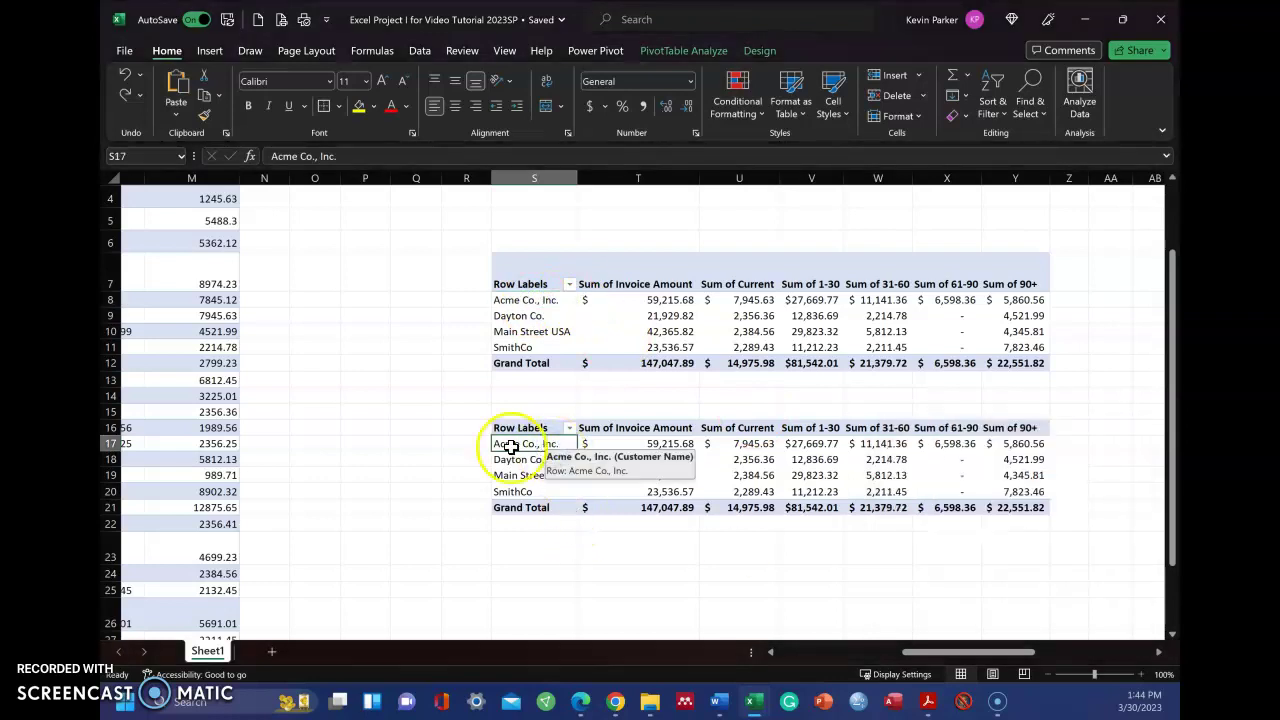
double_click(530, 447)
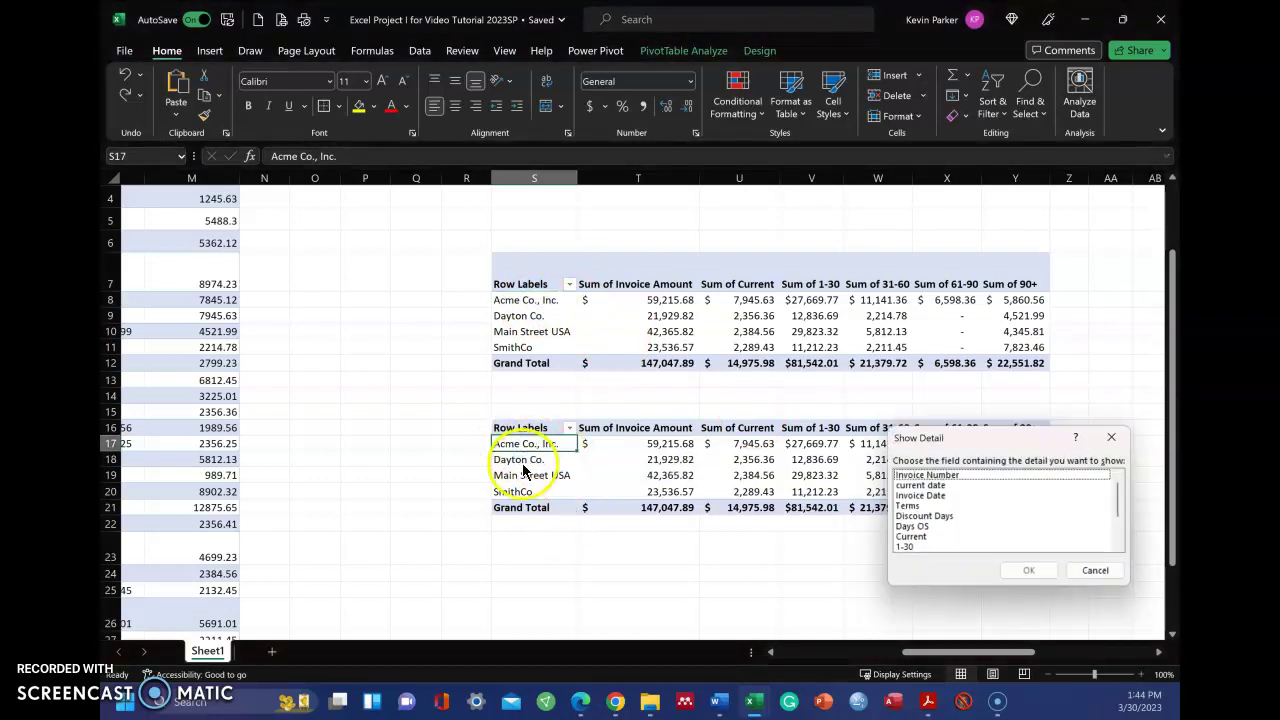
left_click(1093, 572)
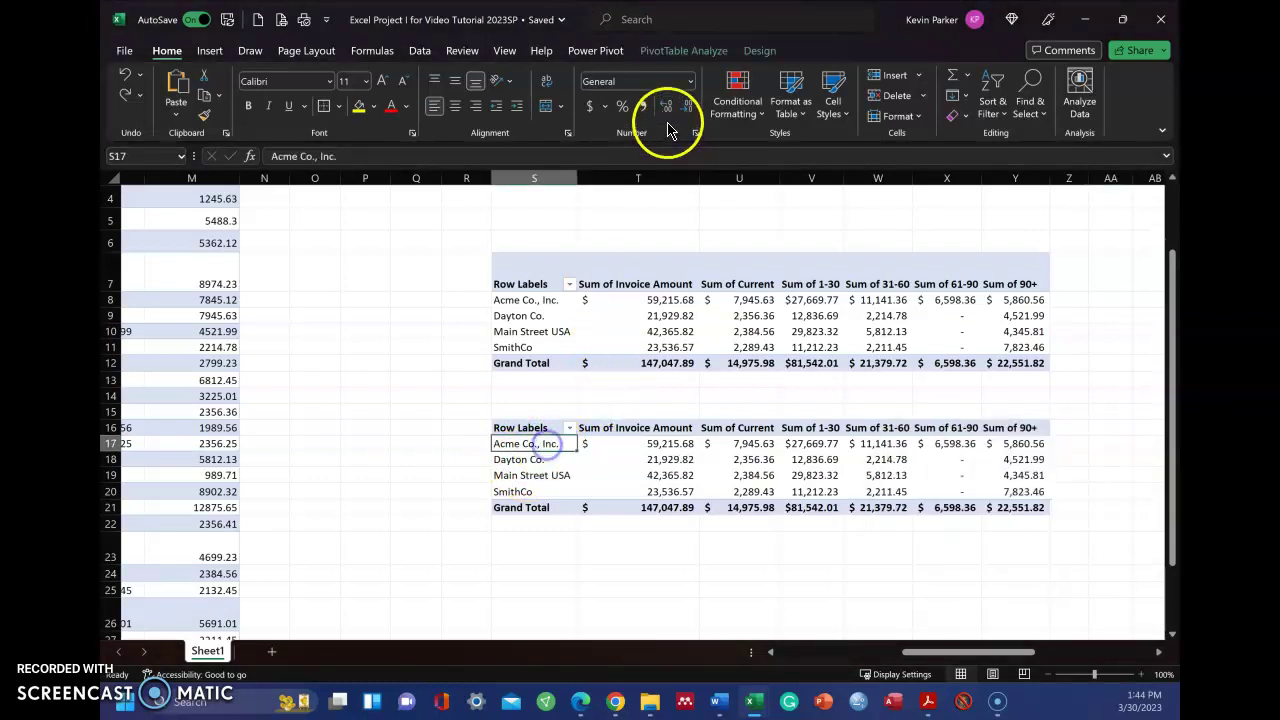
Open PivotChart from PivotTable Analyze and cancel without inserting a chart.
left_click(688, 54)
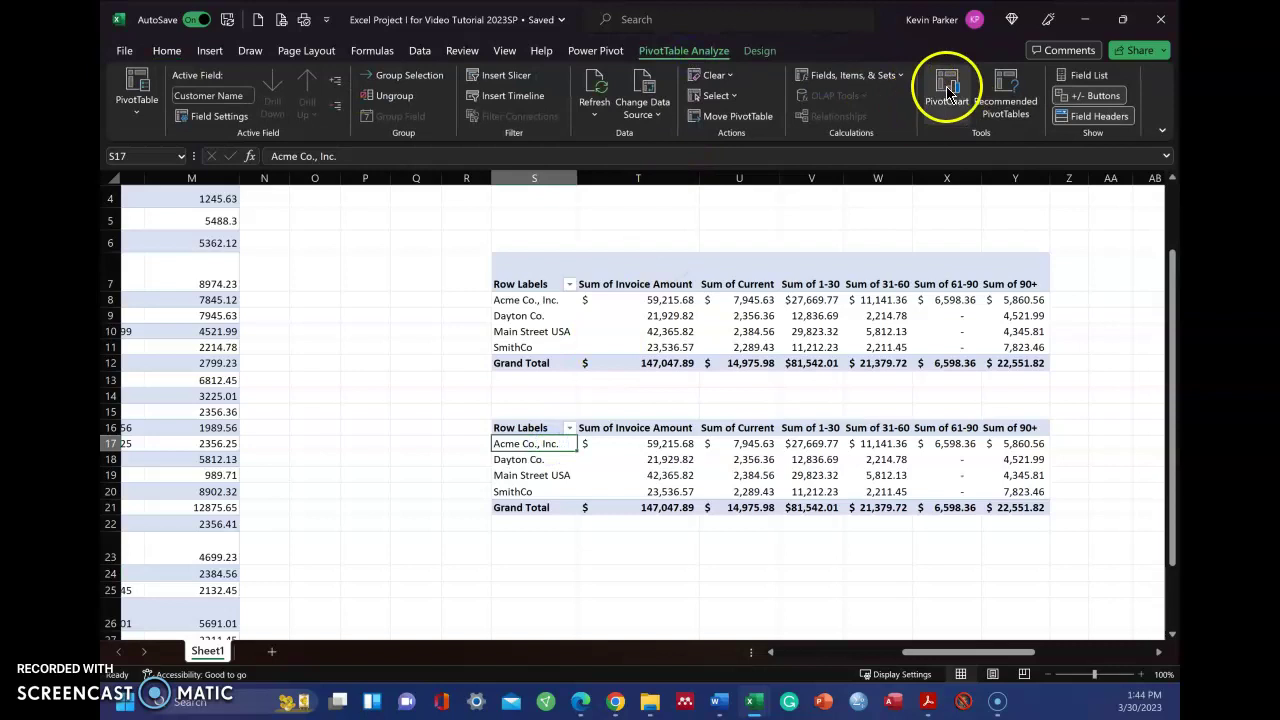
left_click(946, 90)
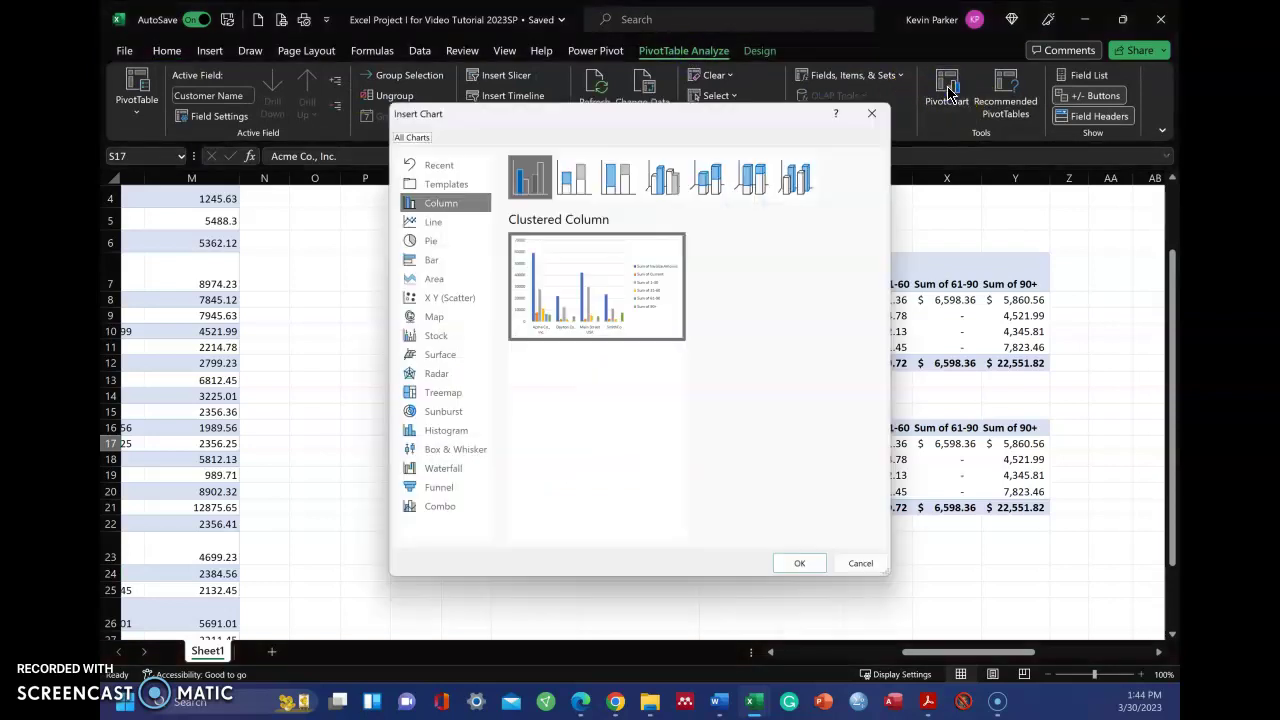
left_click(858, 562)
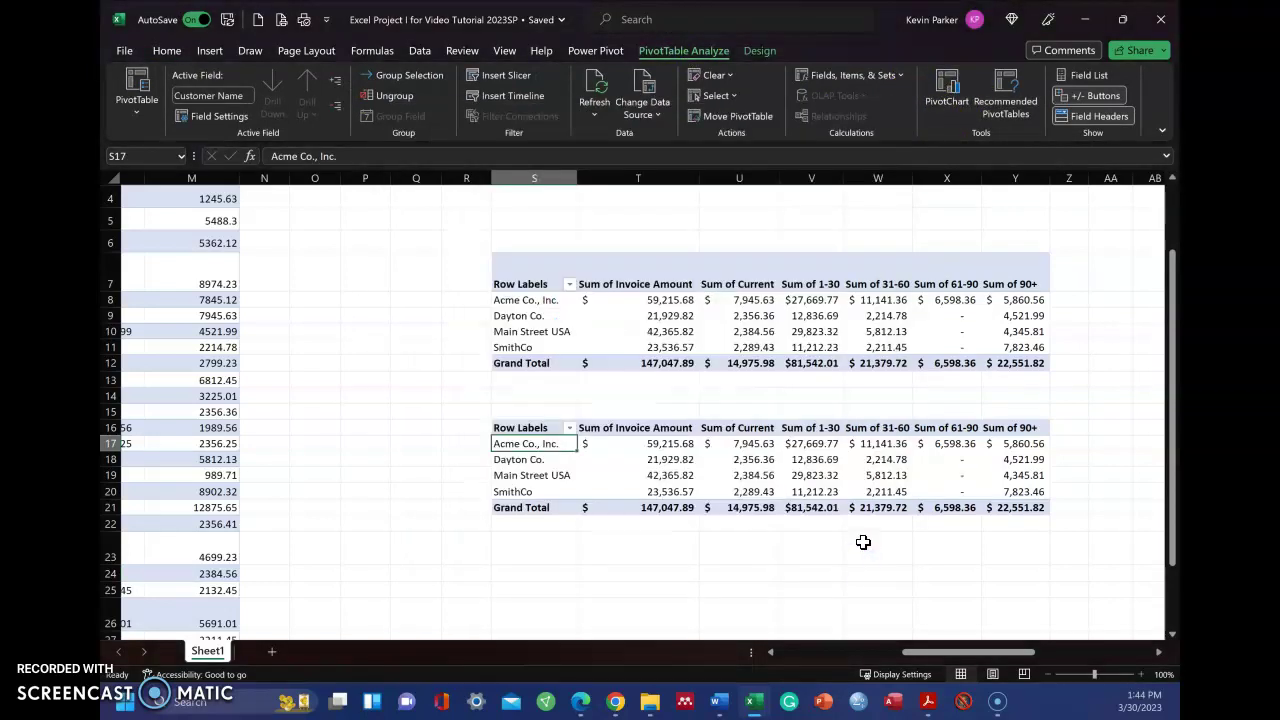
Check the Fields, Items & Sets options and toggle the pivot +/- buttons off and back on.
left_click(867, 80)
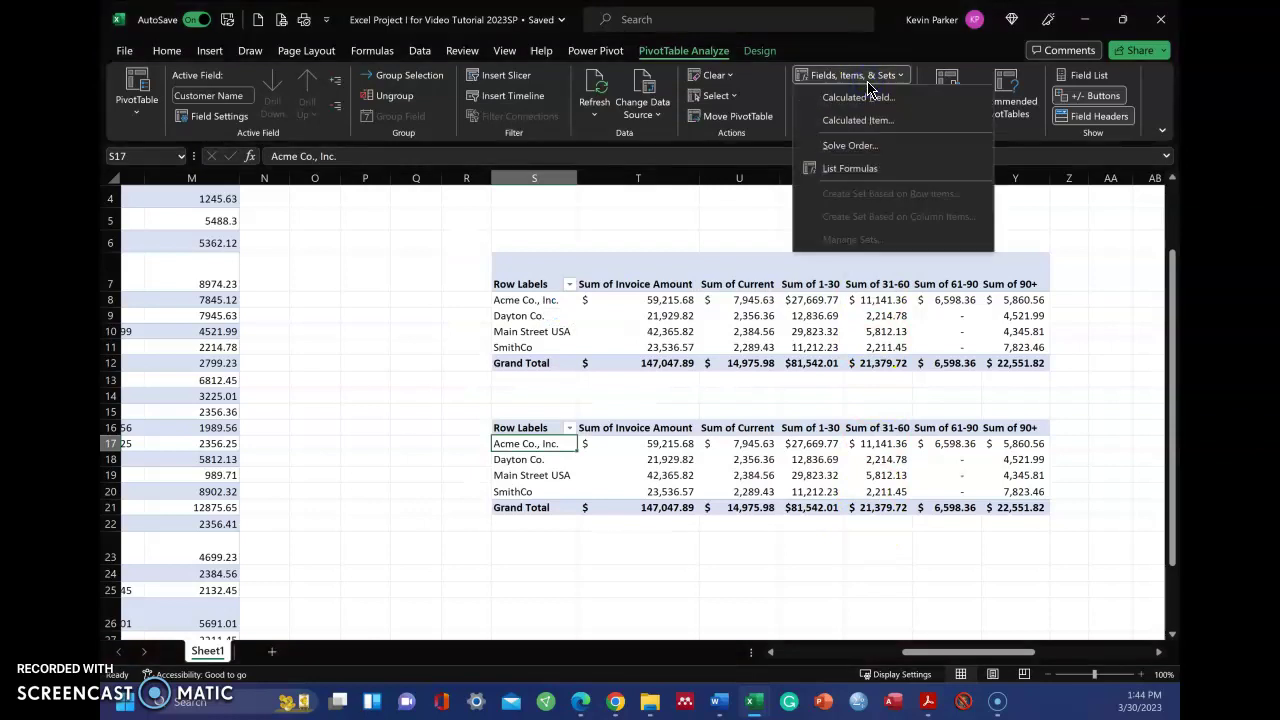
left_click(867, 82)
left_click(1103, 97)
left_click(1101, 96)
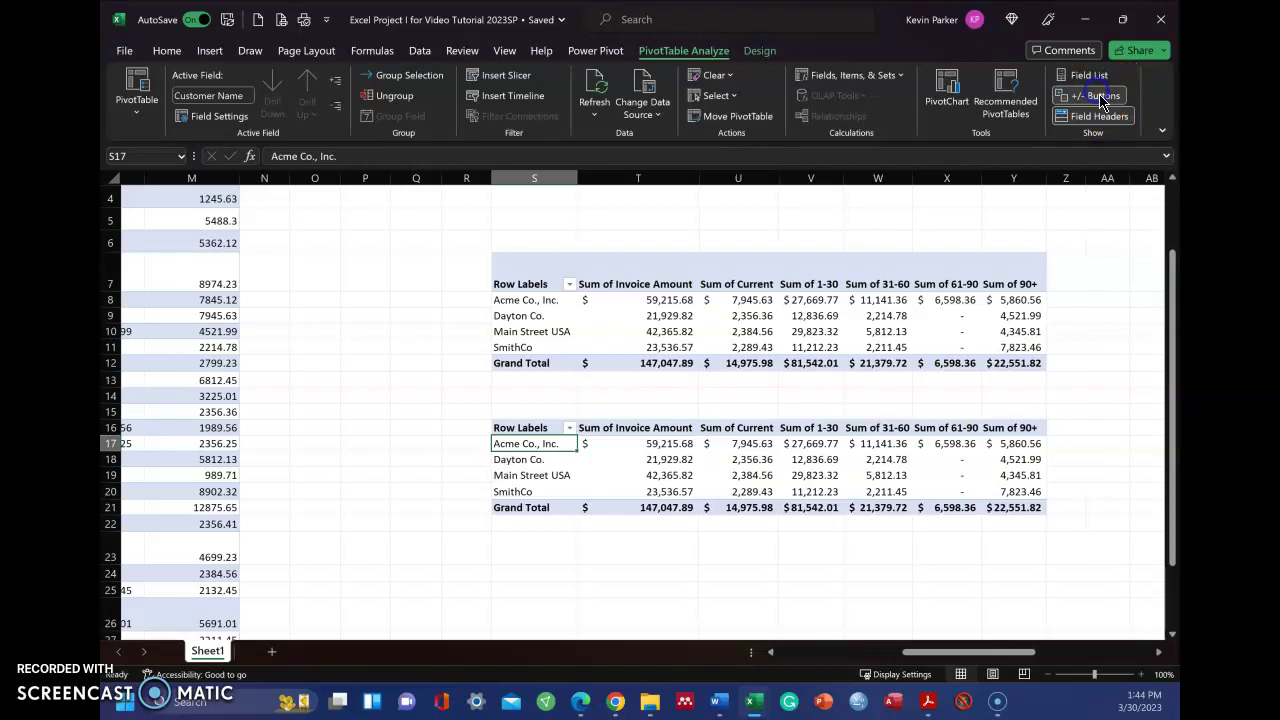
Show the field list for the lower pivot, with Customer Name in Rows and aging-bucket sums in Values.
left_click(1095, 78)
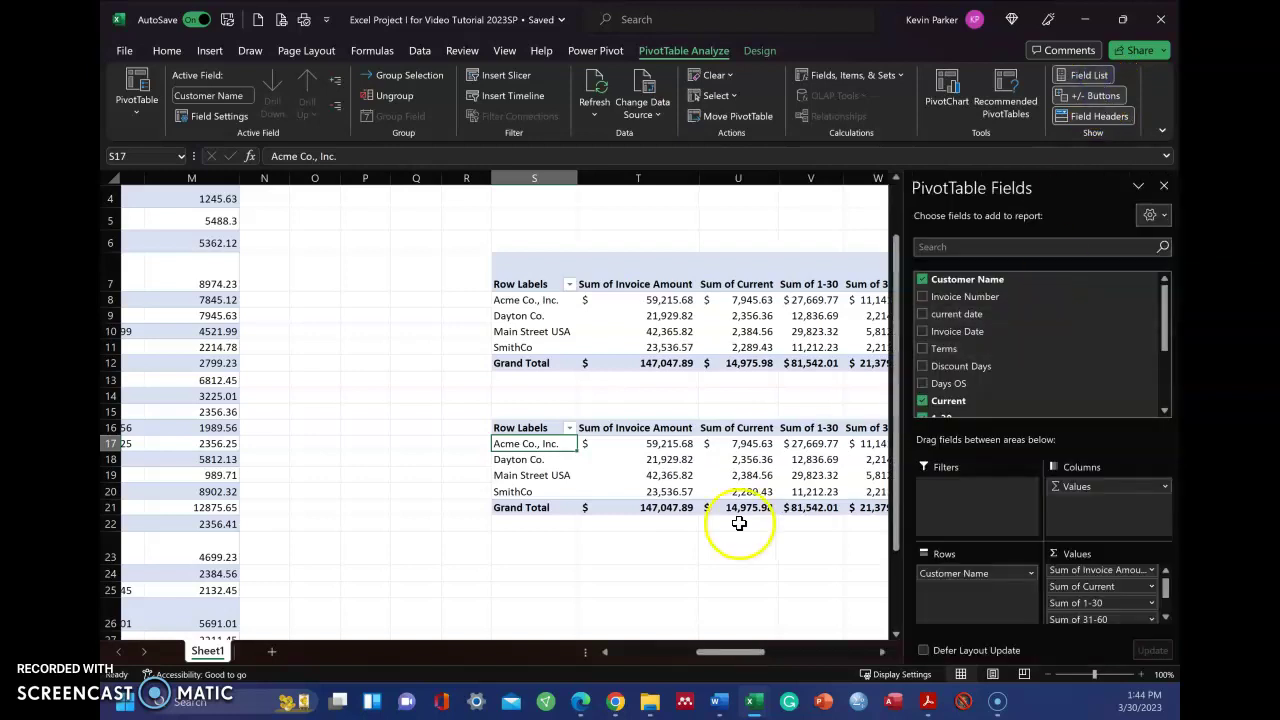
left_click_drag(735, 657, 765, 652)
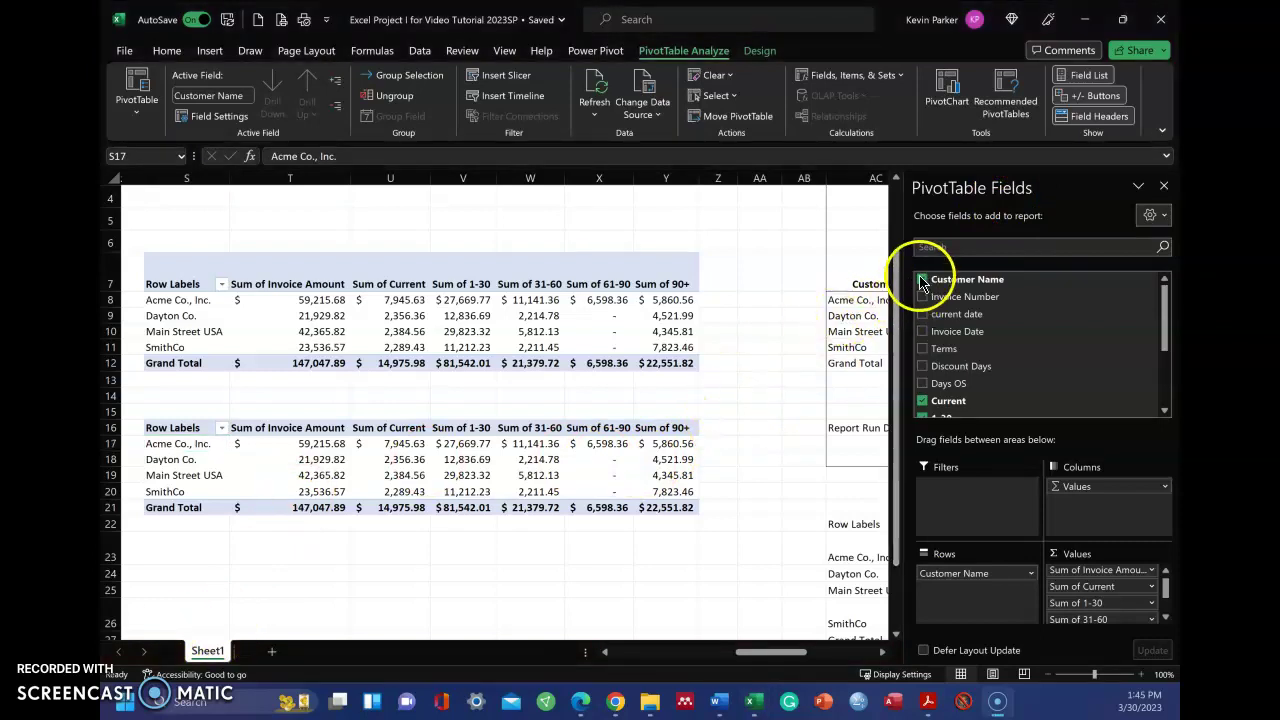
scroll(1000, 350, "down", 2)
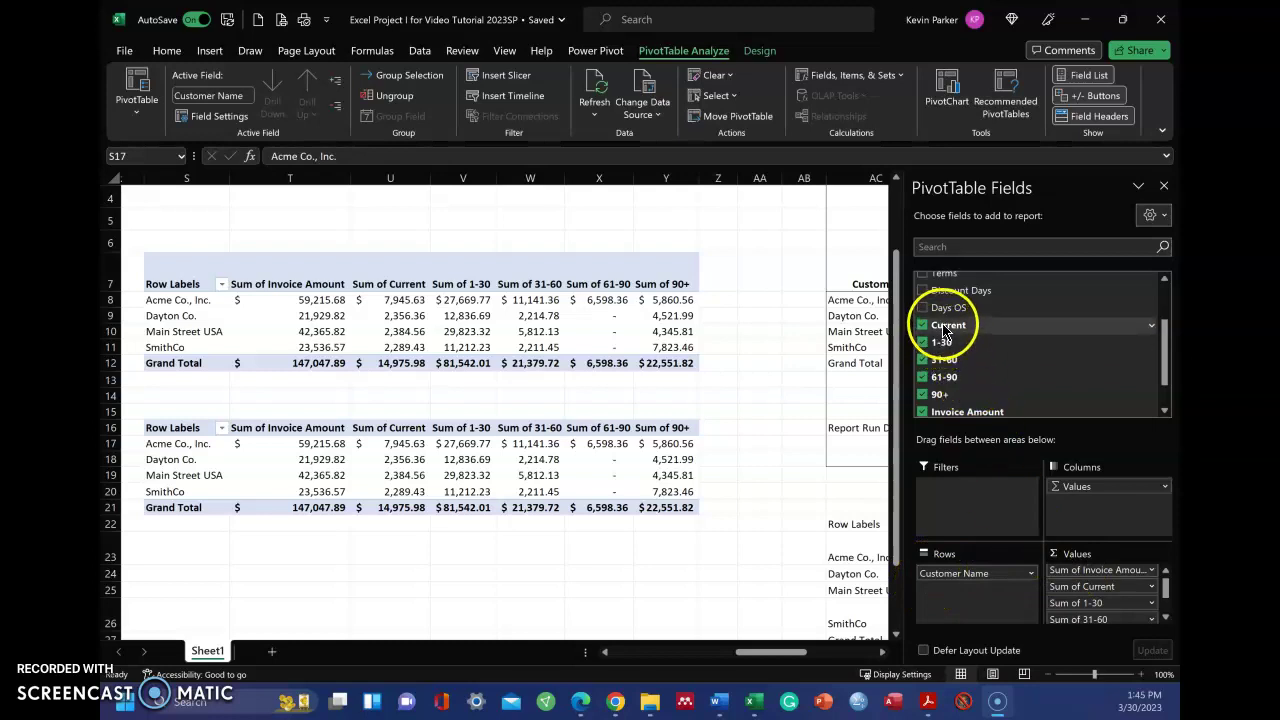
left_click_drag(1078, 580, 1155, 577)
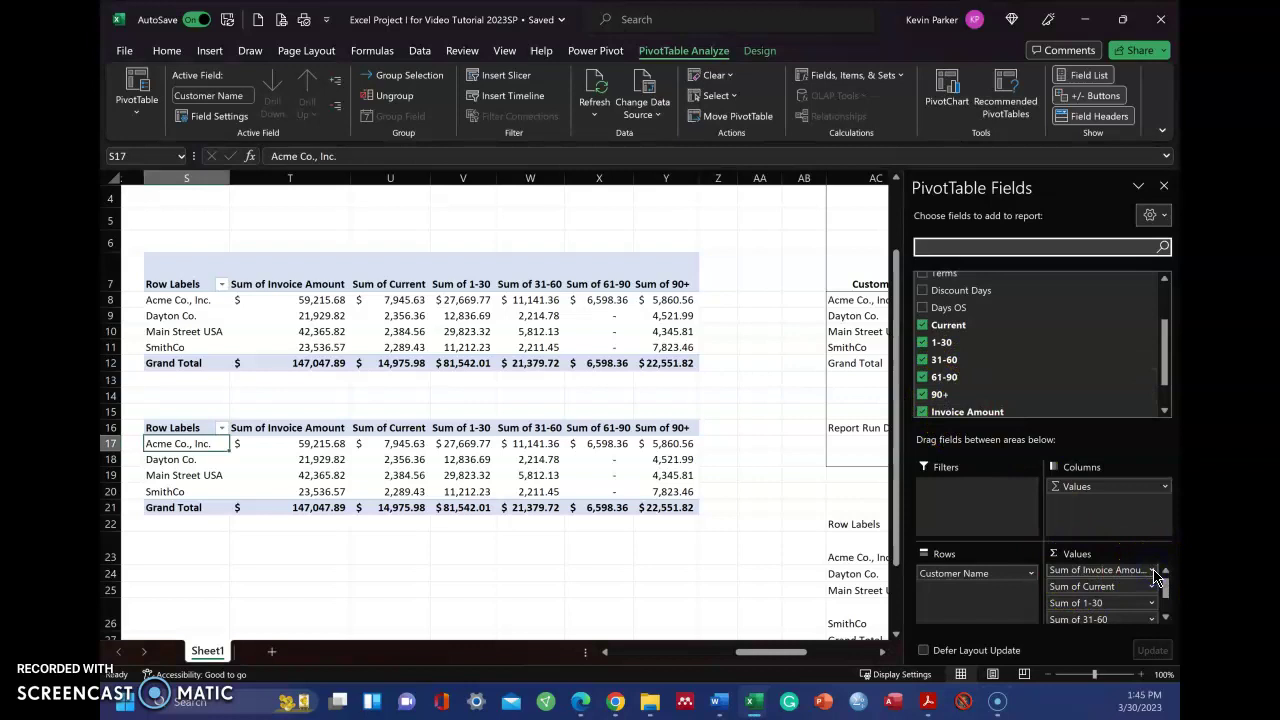
left_click(1152, 571)
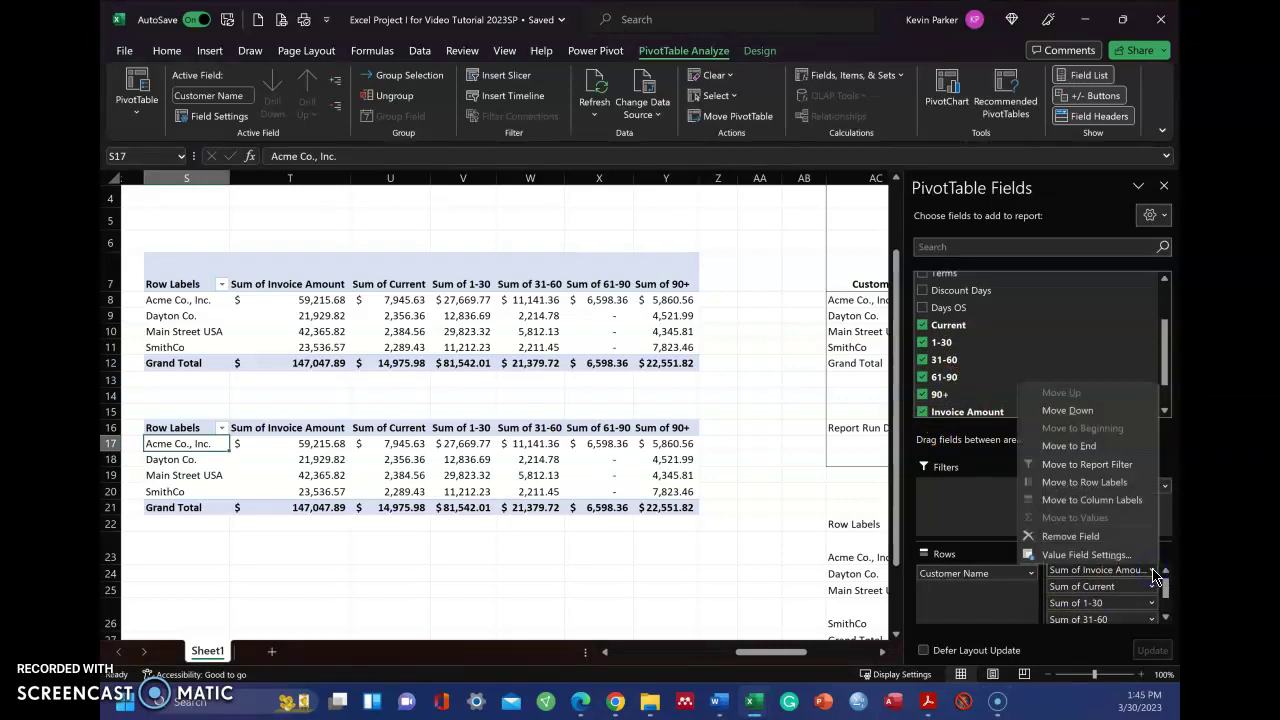
left_click(1097, 560)
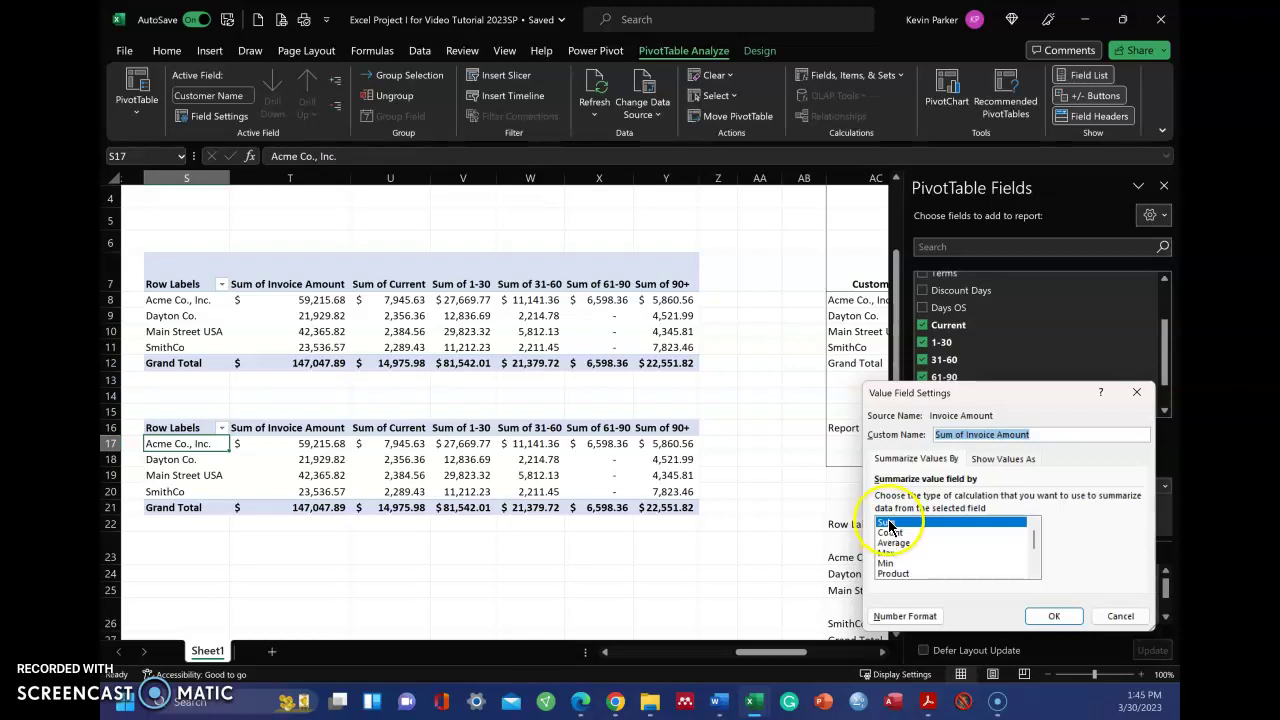
left_click(1055, 613)
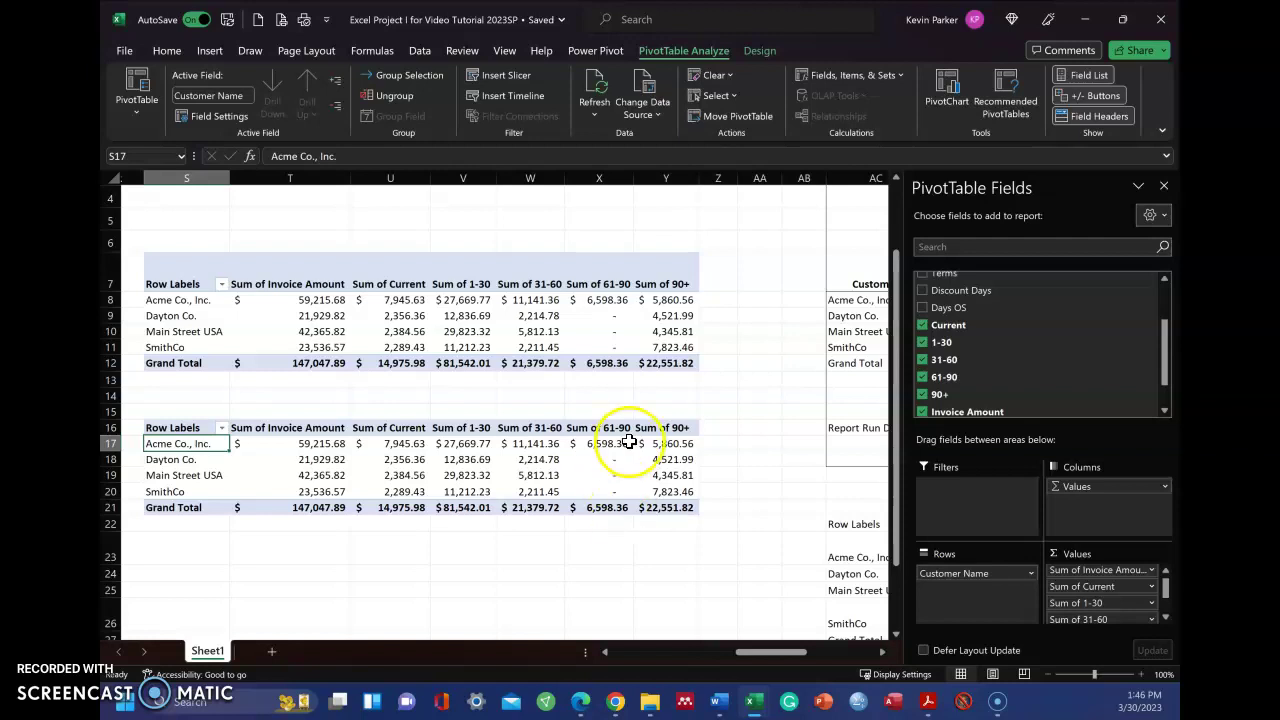
left_click_drag(755, 652, 632, 658)
scroll(714, 273, "up", 1)
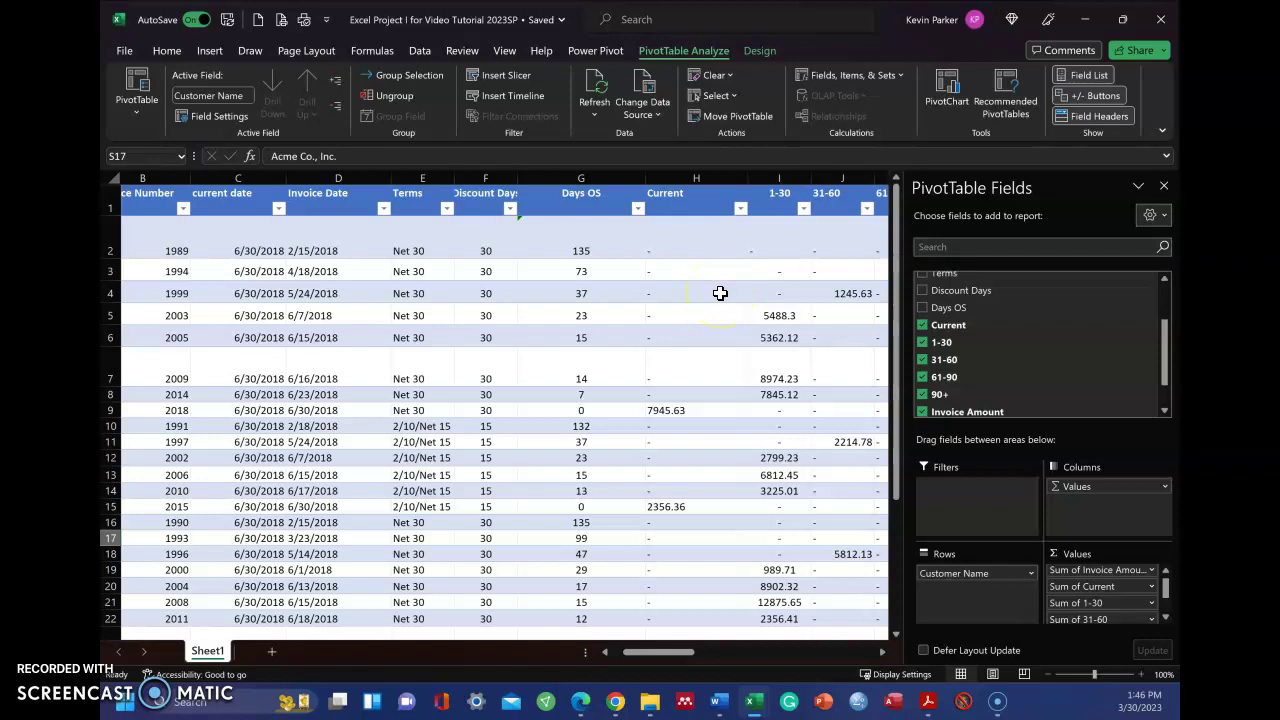
left_click_drag(669, 651, 778, 655)
scroll(777, 628, "down", 1)
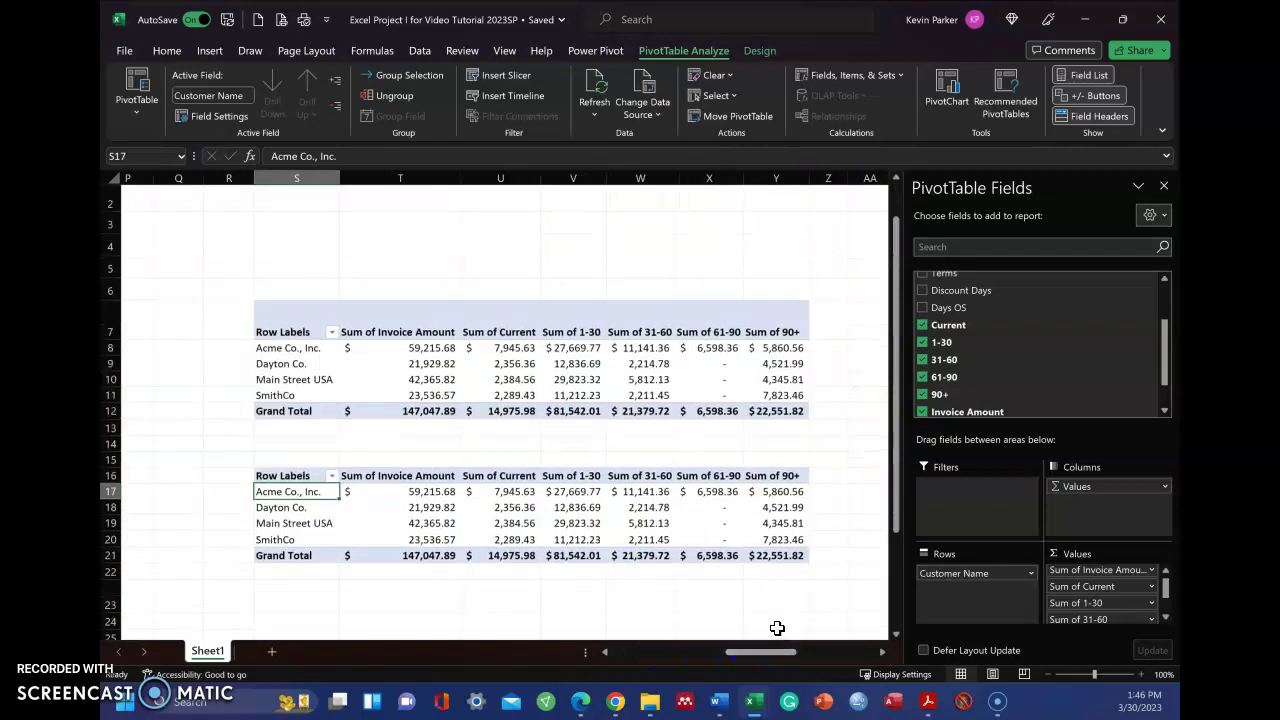